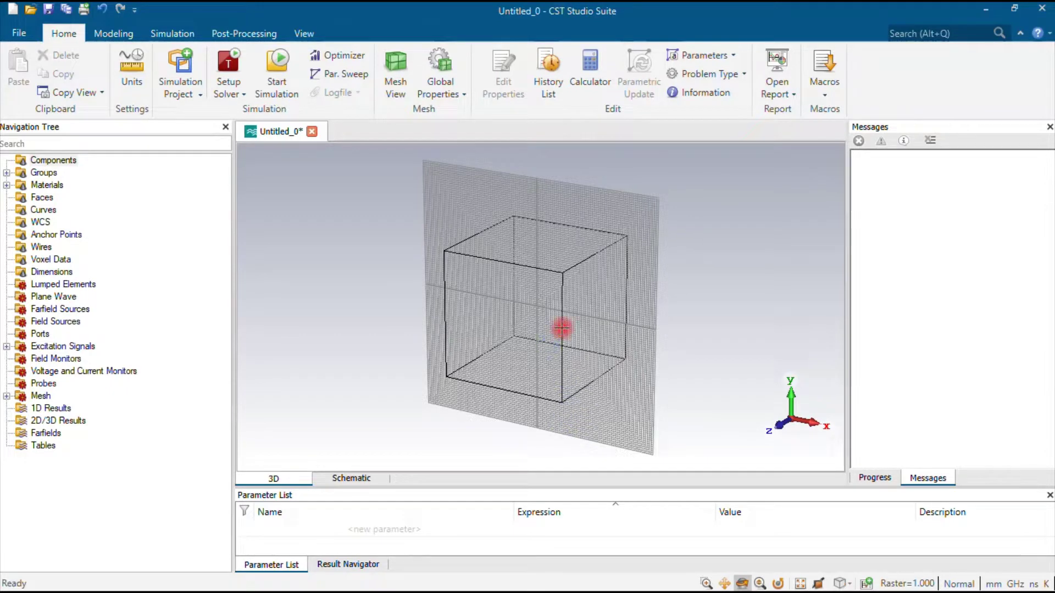
Step: Set up a new brick named Substrate with X from -20 to 20, Ymin 20, Ymax 20 and Z from 0 to h
key(5)
scroll(510, 313, down, 5)
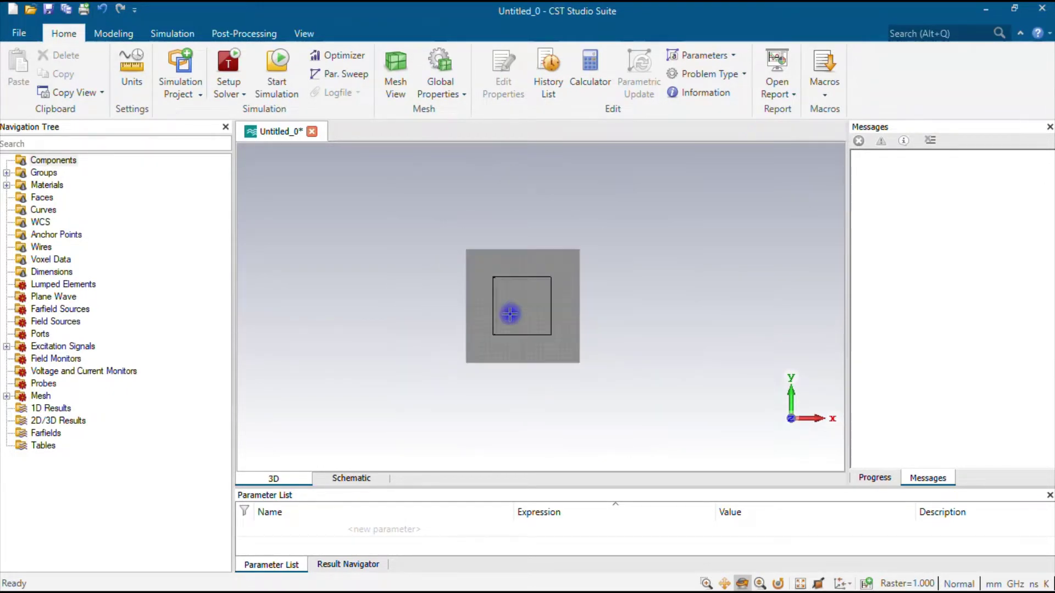
scroll(510, 314, up, 5)
scroll(506, 313, up, 2)
scroll(503, 315, down, 4)
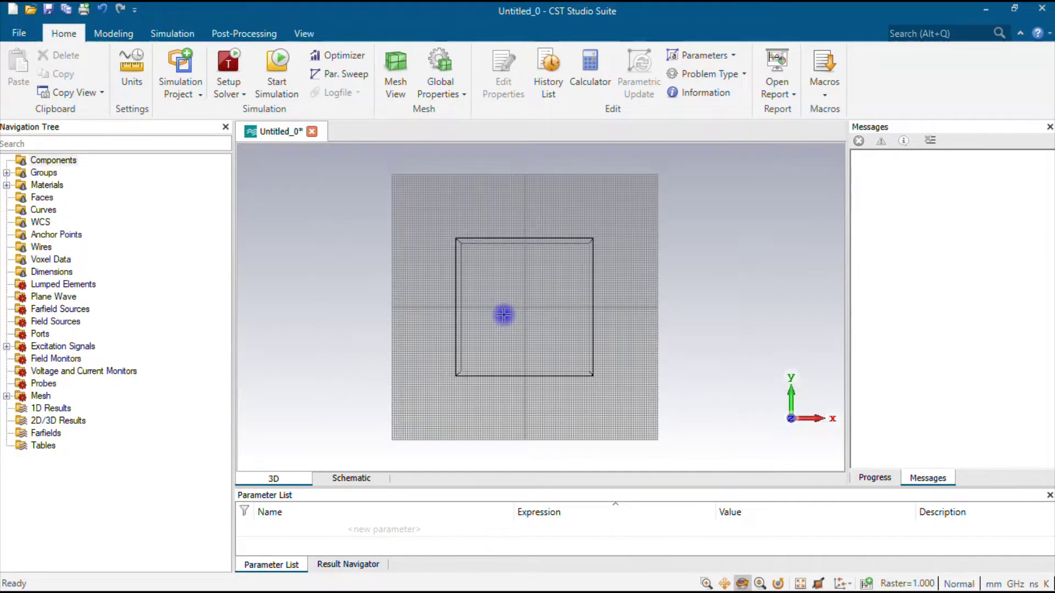
scroll(504, 315, up, 2)
click(104, 34)
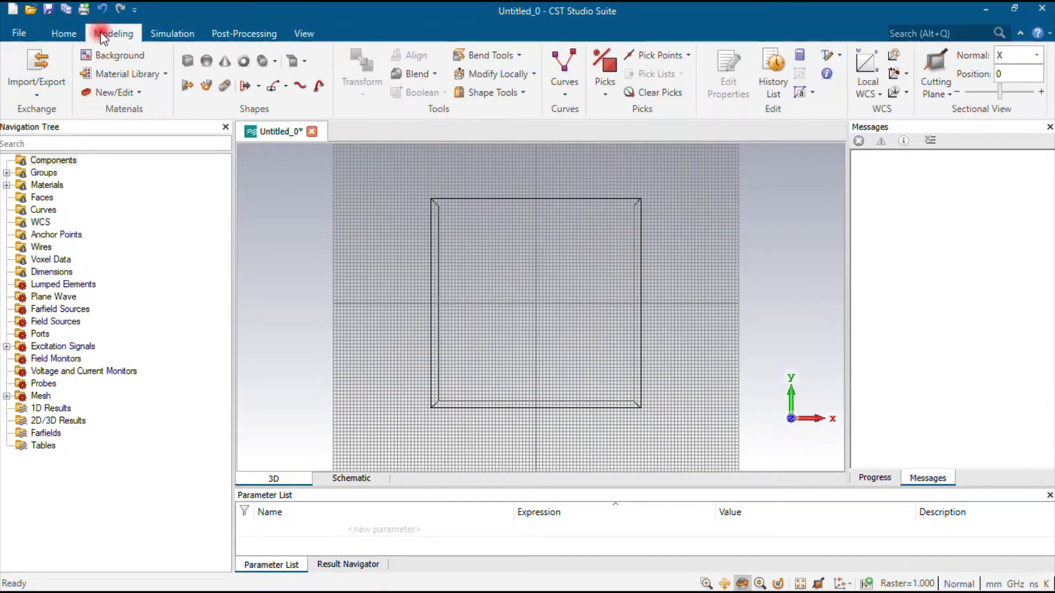
click(193, 64)
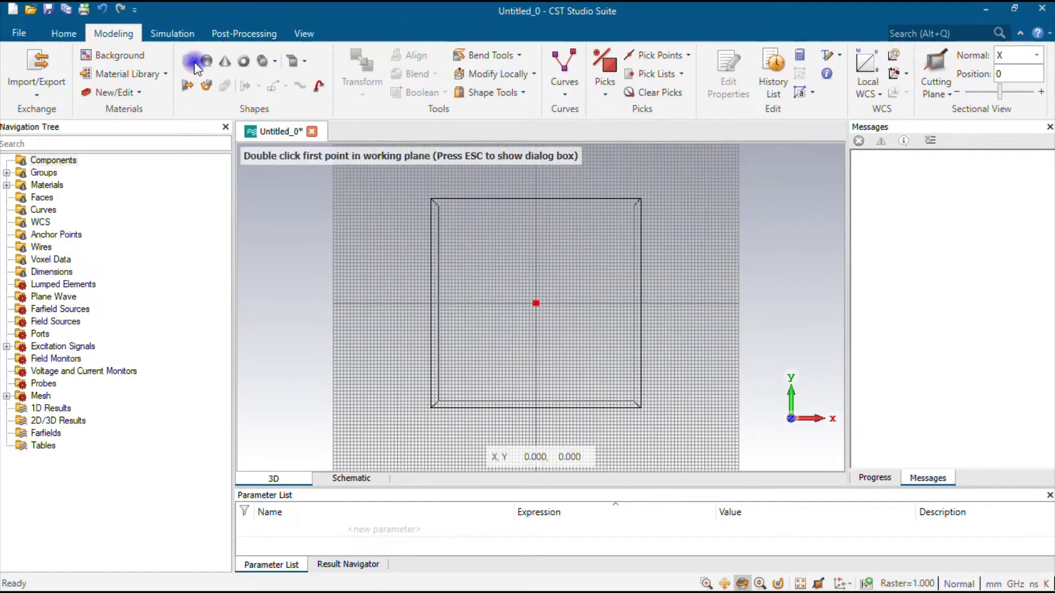
key(Escape)
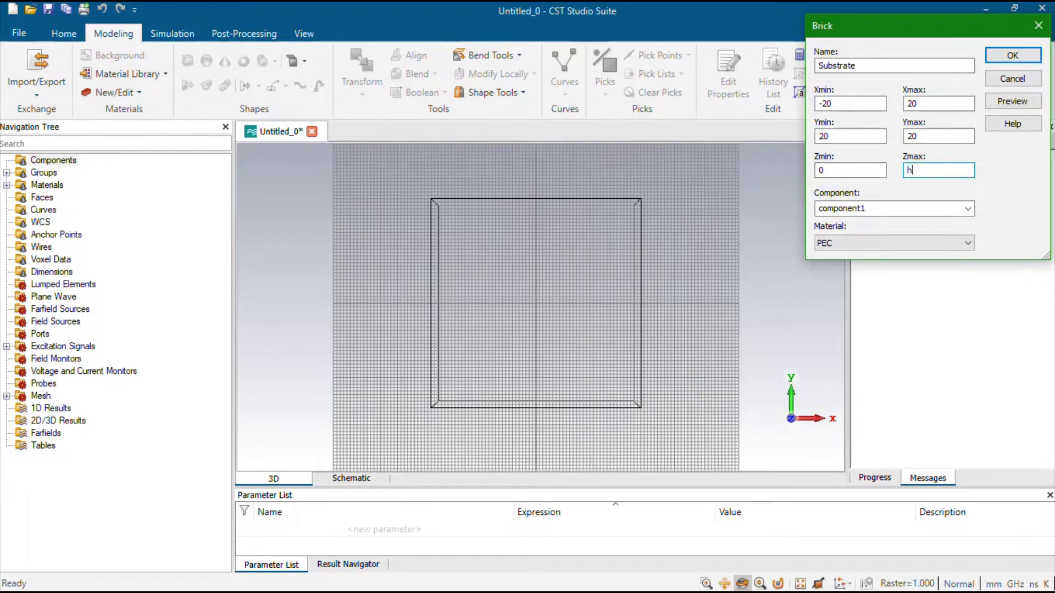
Step: Load FR-4 (lossy) from the material library as the Substrate brick's material
click(883, 244)
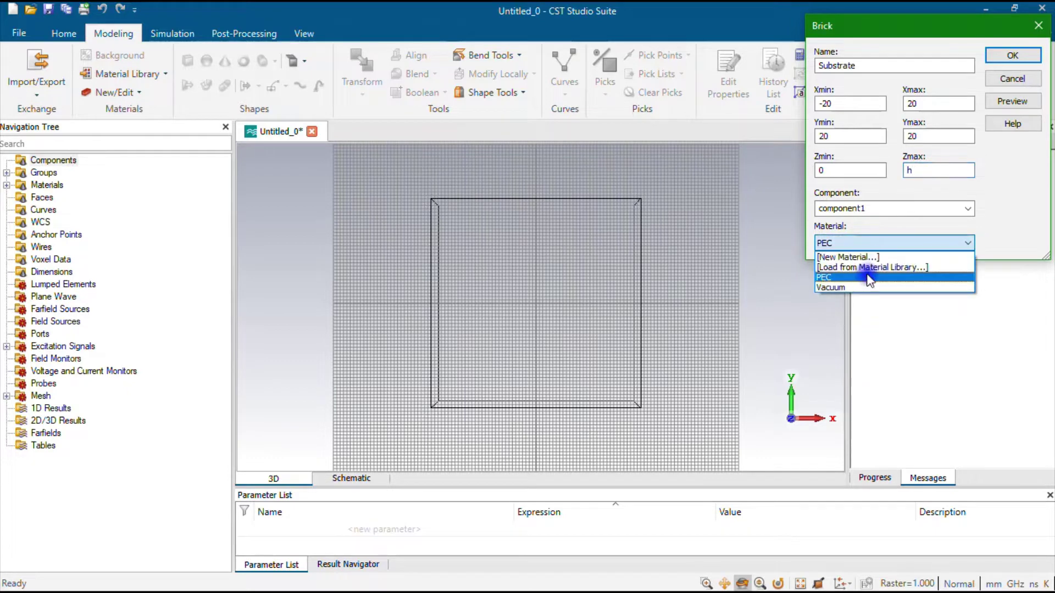
click(864, 268)
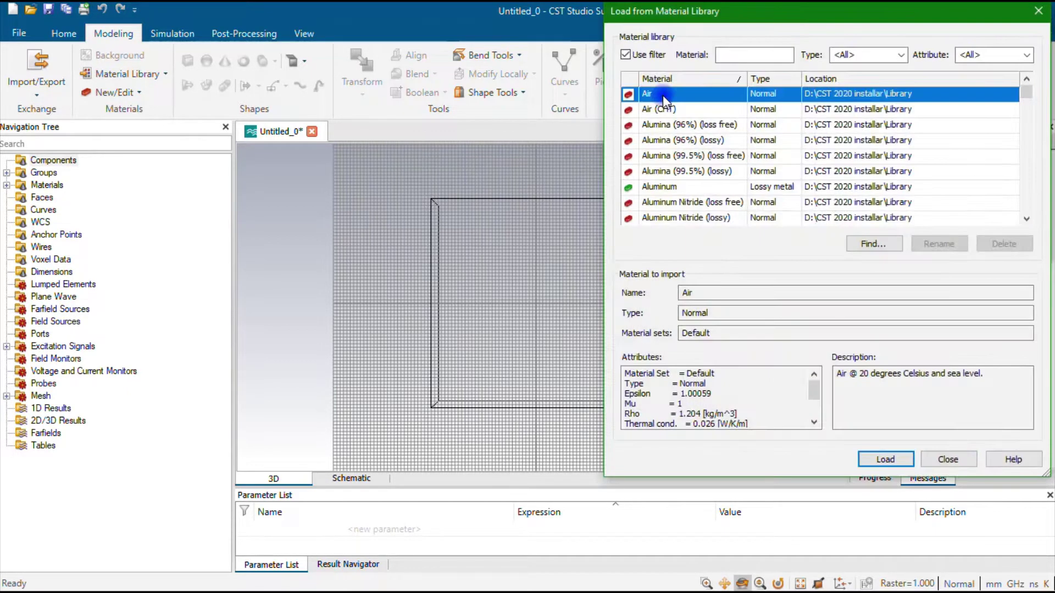
click(750, 54)
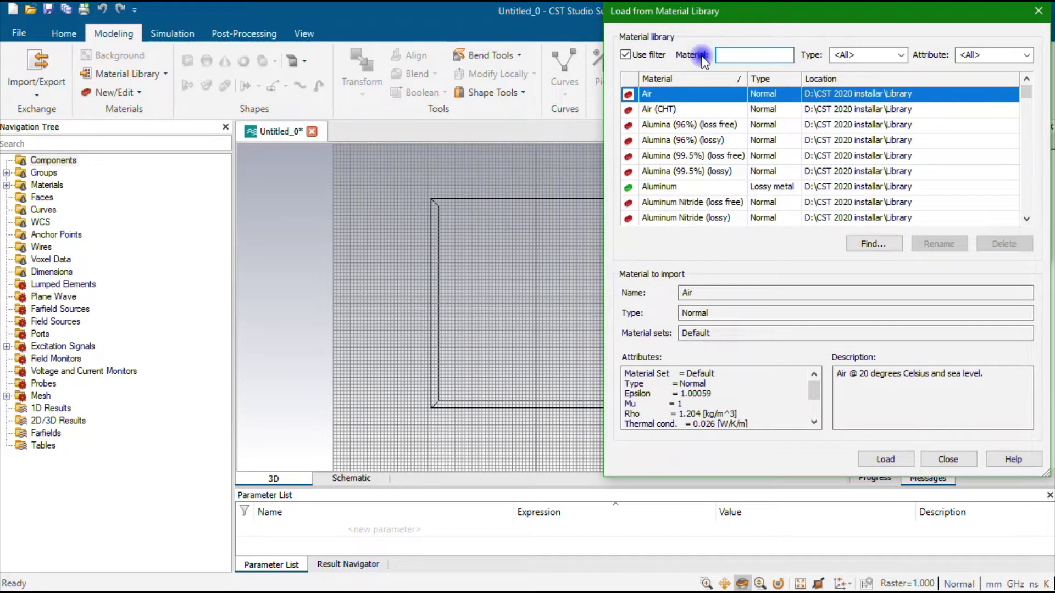
text(fr-)
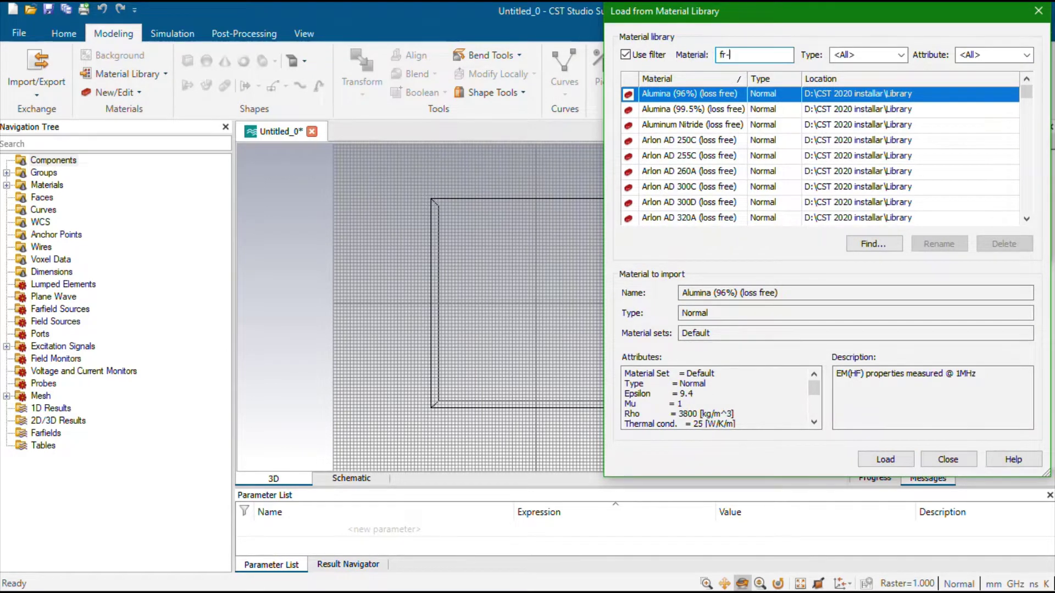
text(4)
click(686, 110)
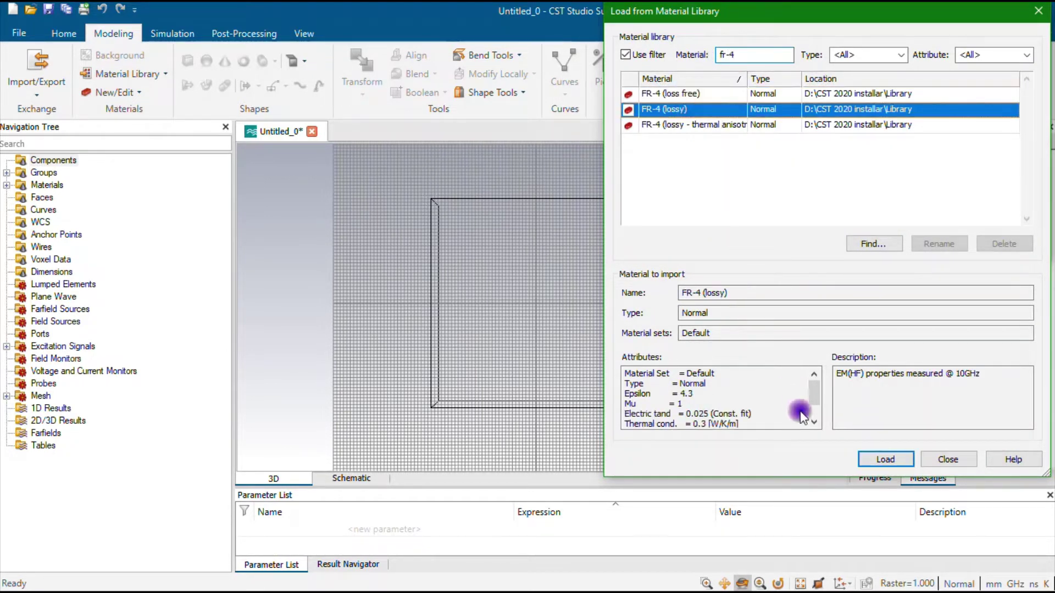
click(879, 460)
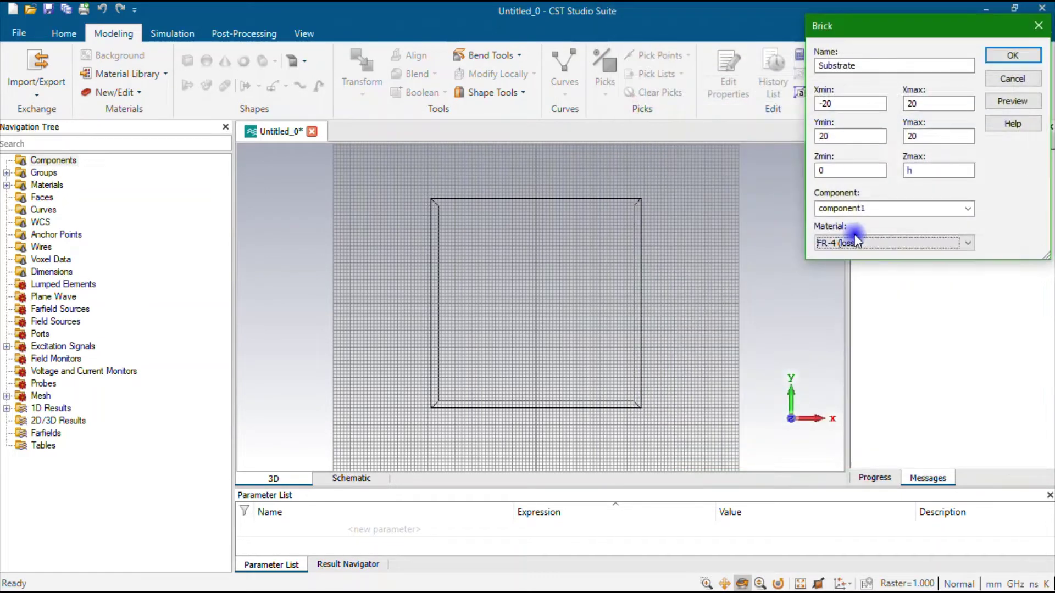
Step: Preview the brick and define the missing parameter h as 1.6 with the description "height of the substrate"
click(1001, 101)
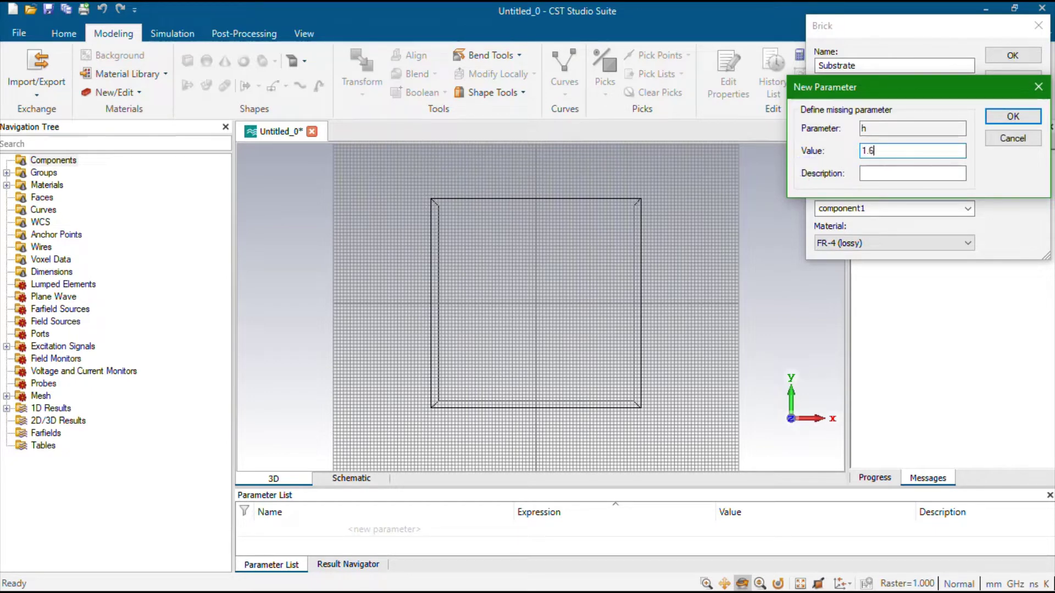
click(865, 172)
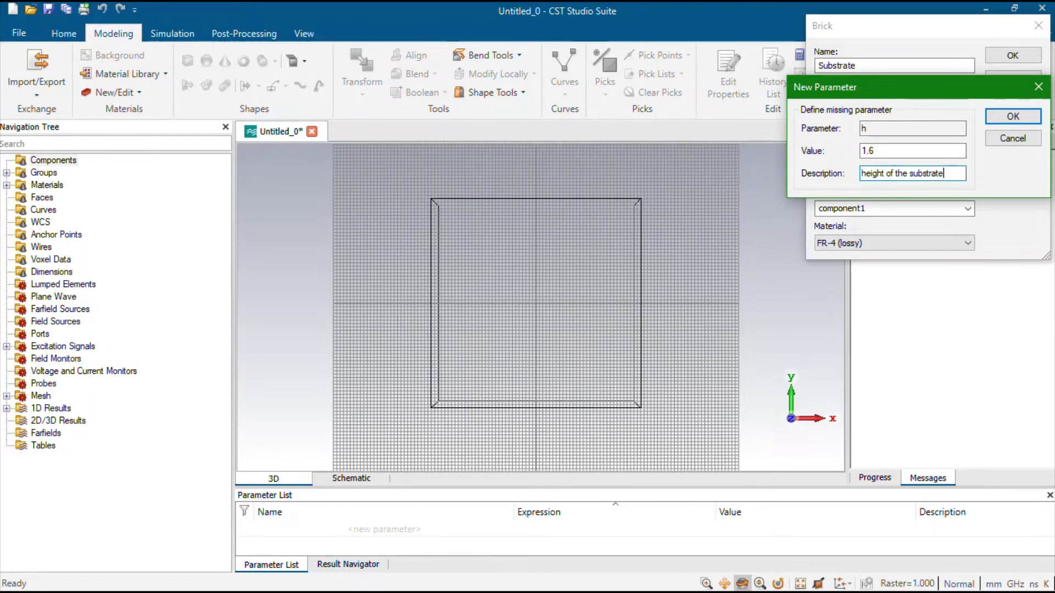
text(height of the substrate)
key(Return)
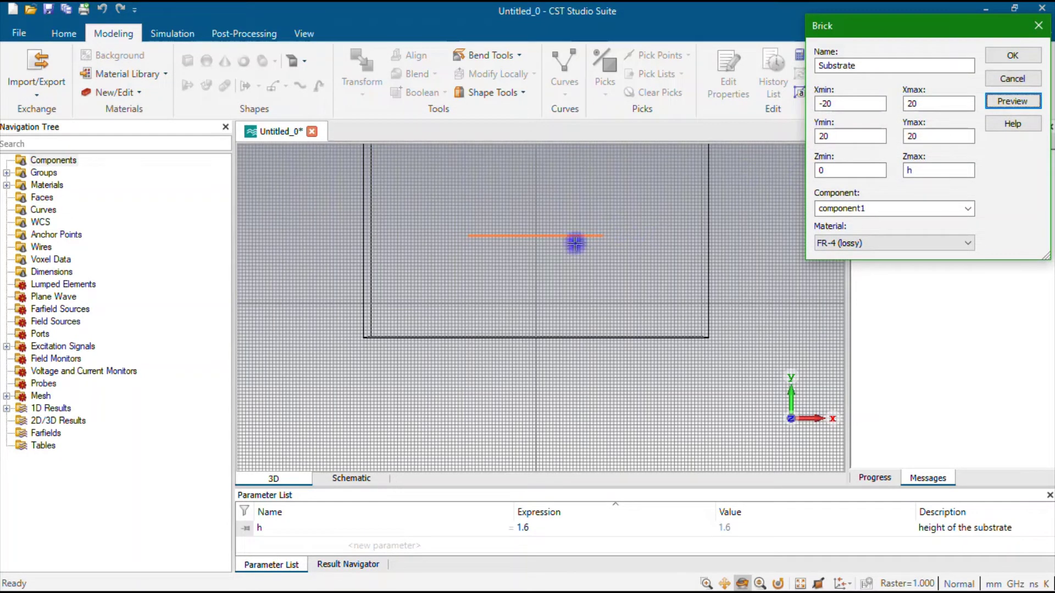
Step: Correct the brick's Ymin to -20, check the preview in 3D and create the Substrate
drag(572, 242, 609, 336)
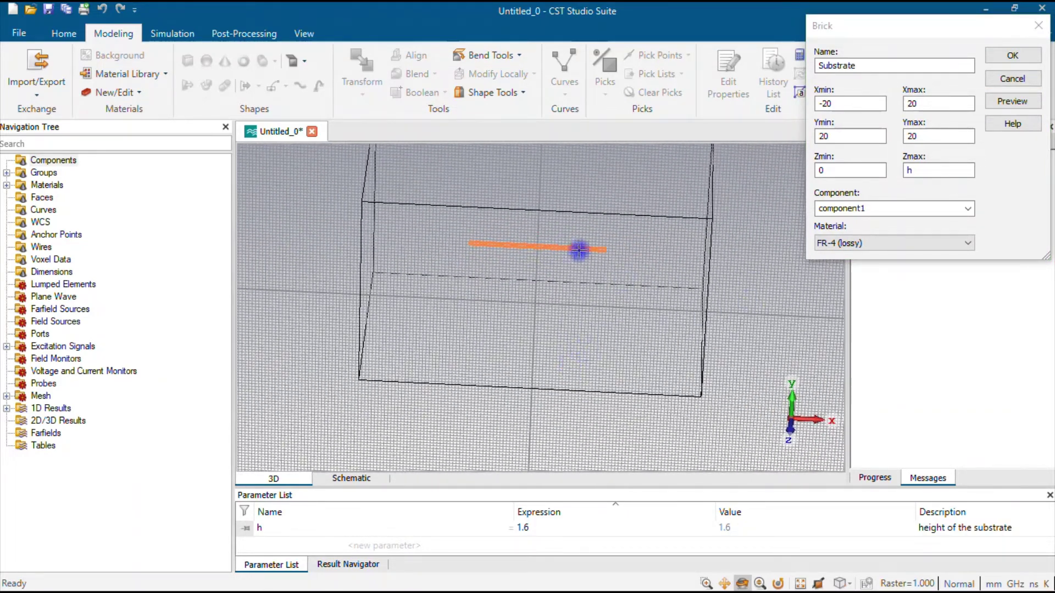
click(824, 136)
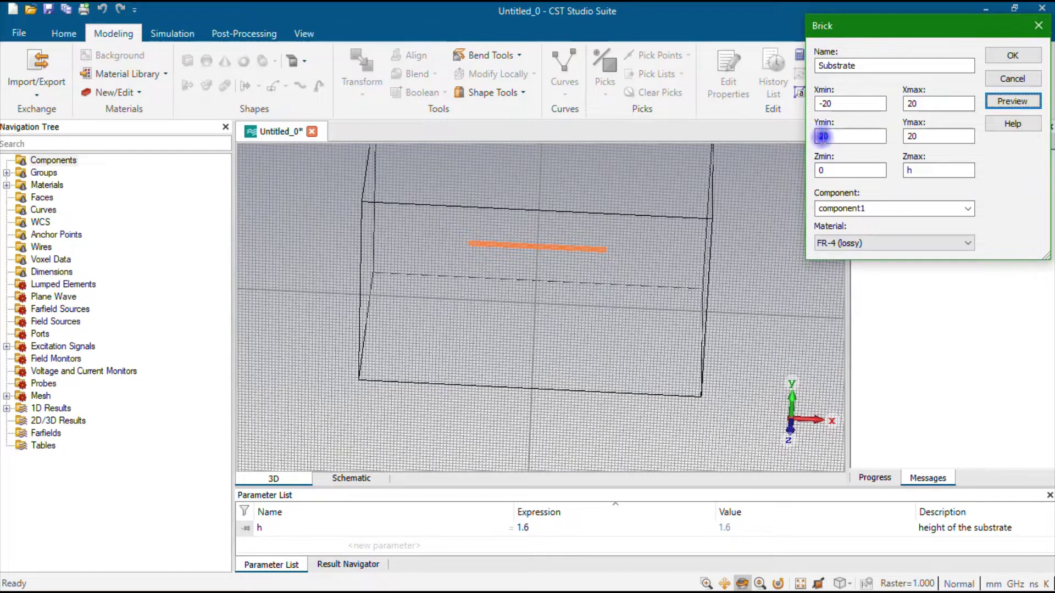
click(993, 101)
mouse_move(608, 259)
mouse_down()
mouse_move(667, 122)
mouse_move(629, 226)
mouse_move(605, 146)
mouse_move(631, 169)
mouse_move(642, 113)
mouse_move(619, 179)
mouse_move(628, 170)
mouse_move(608, 189)
mouse_move(596, 419)
mouse_move(599, 349)
mouse_move(603, 389)
mouse_up()
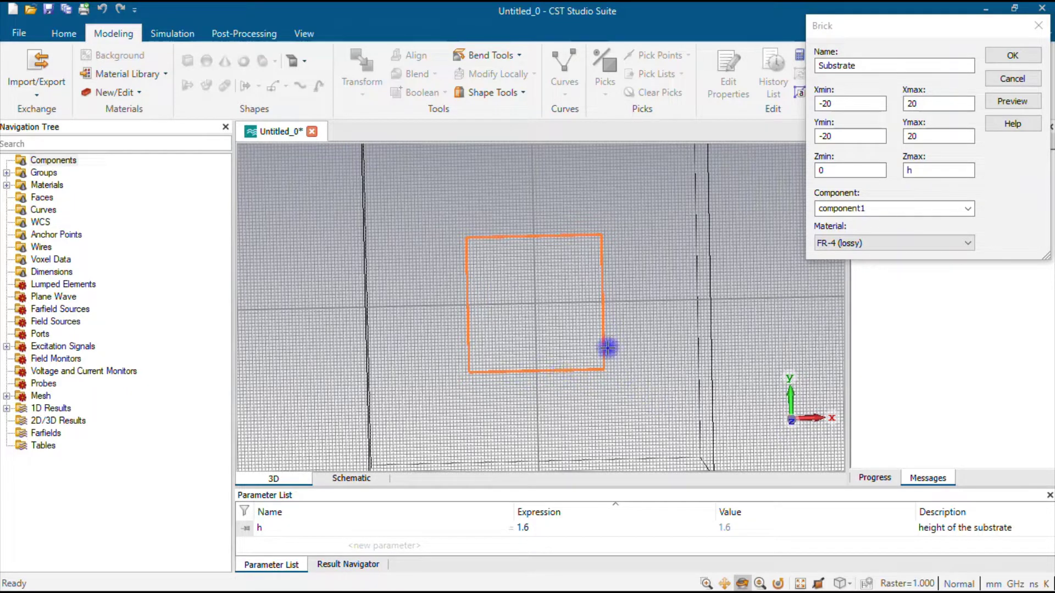
mouse_move(595, 380)
mouse_down()
mouse_move(614, 145)
mouse_move(612, 302)
mouse_move(570, 325)
mouse_move(558, 300)
mouse_up()
click(1014, 55)
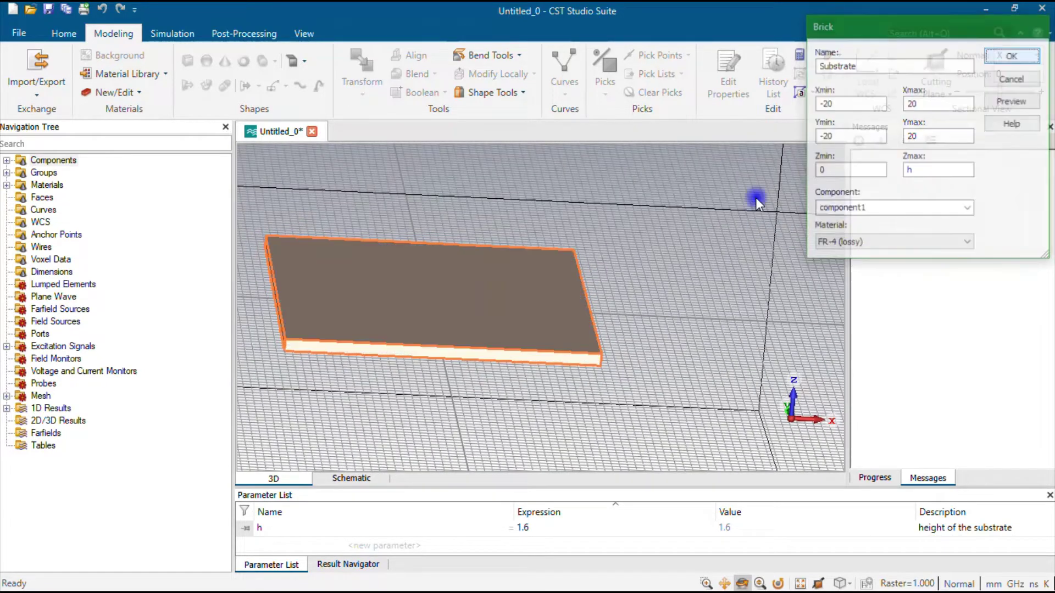
Step: Examine the finished substrate from several angles and return to a front view showing the whole board
drag(456, 273, 462, 440)
drag(477, 387, 469, 412)
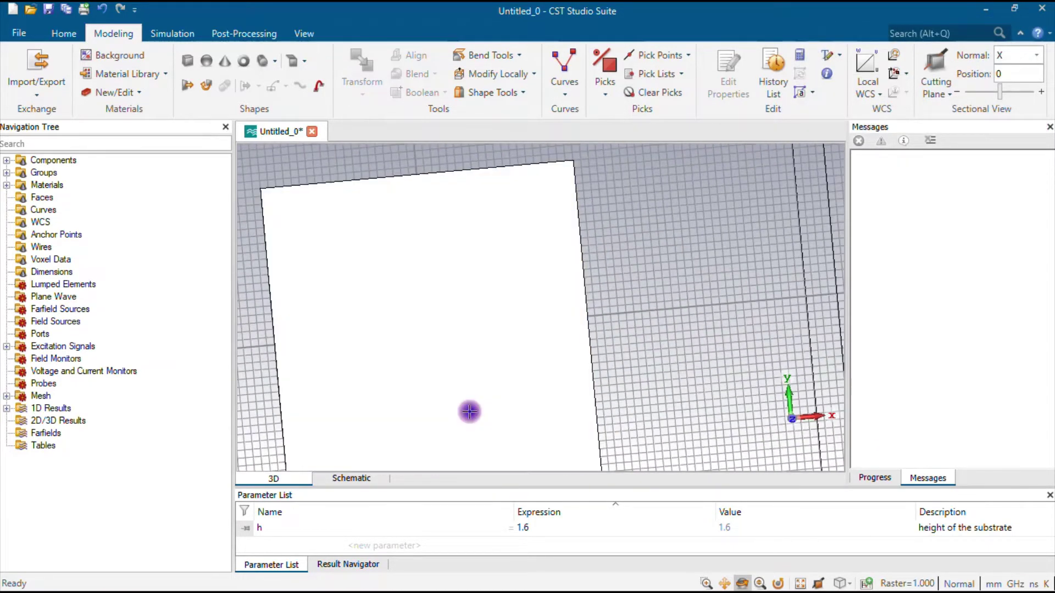
key(5)
scroll(635, 311, down, 3)
scroll(542, 313, up, 3)
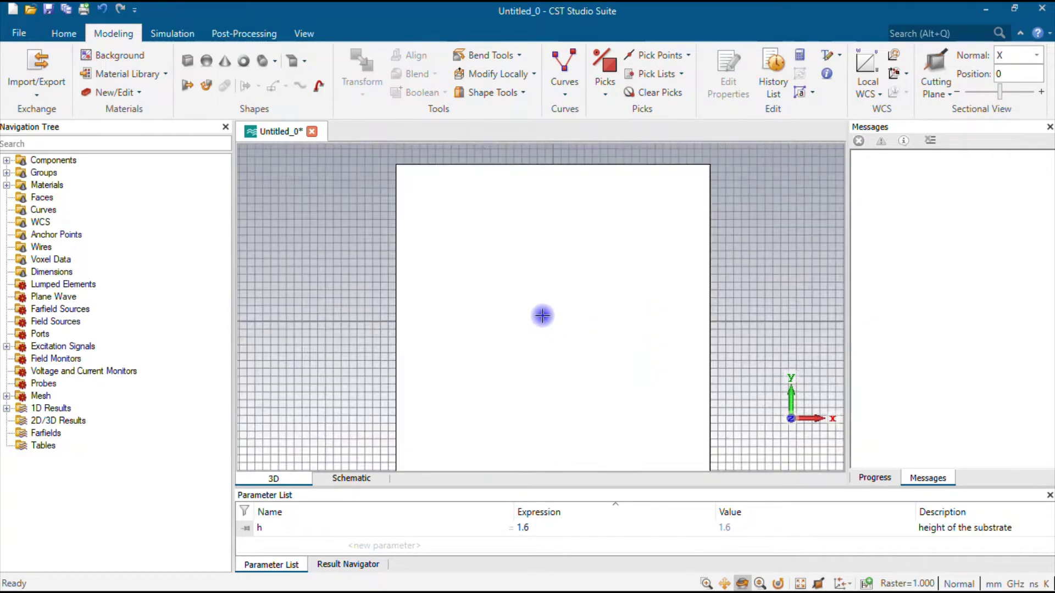
scroll(542, 314, down, 3)
scroll(555, 304, up, 2)
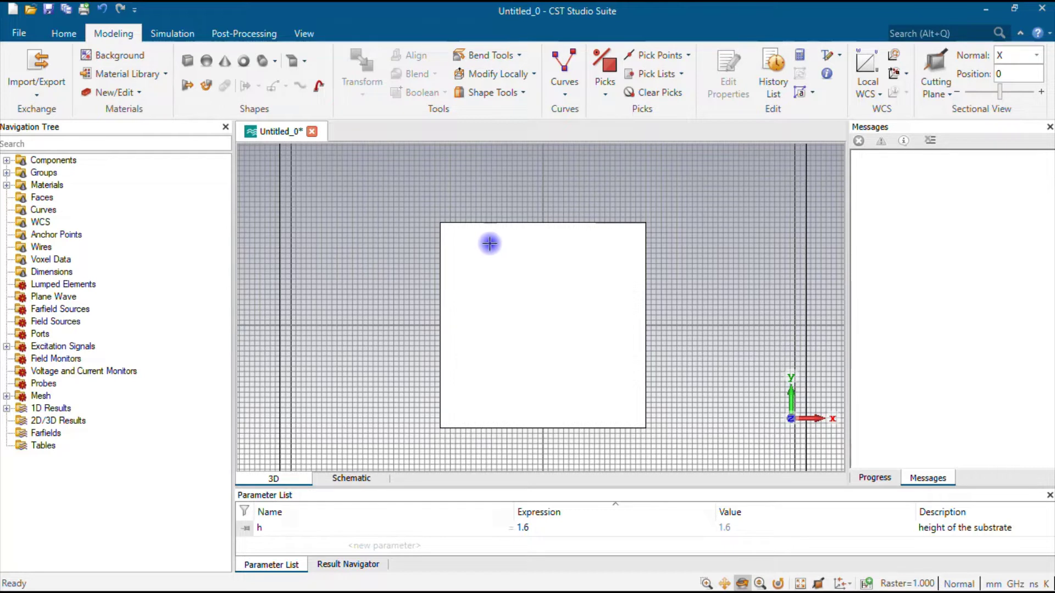
click(276, 63)
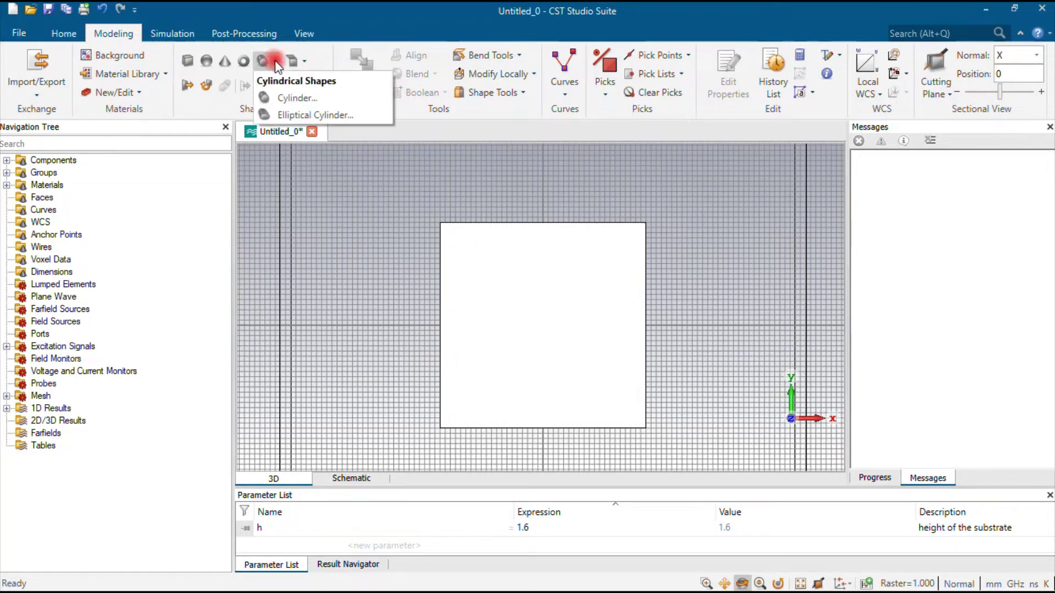
click(282, 116)
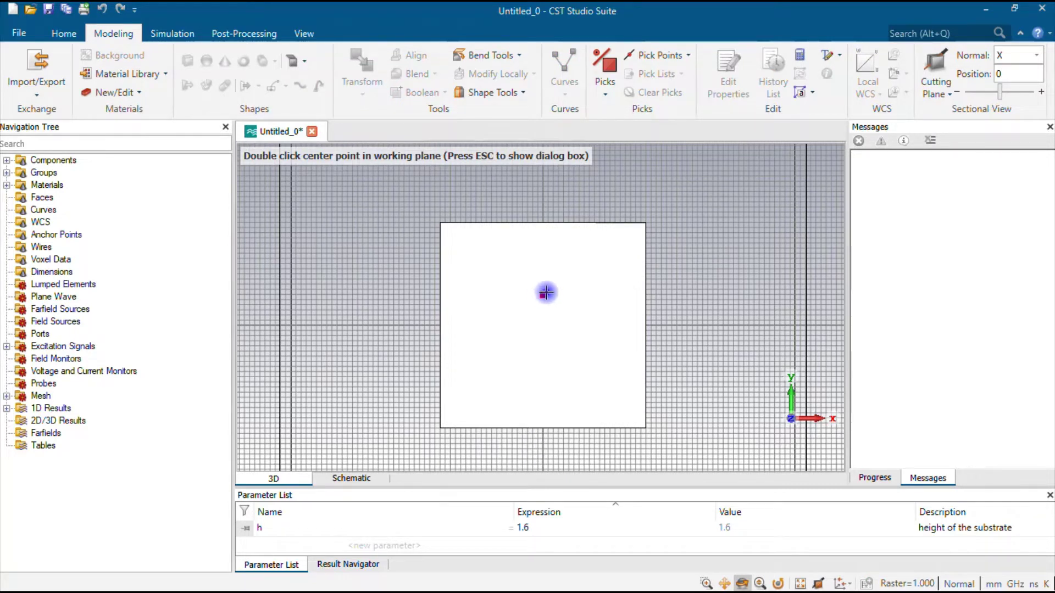
key(Escape)
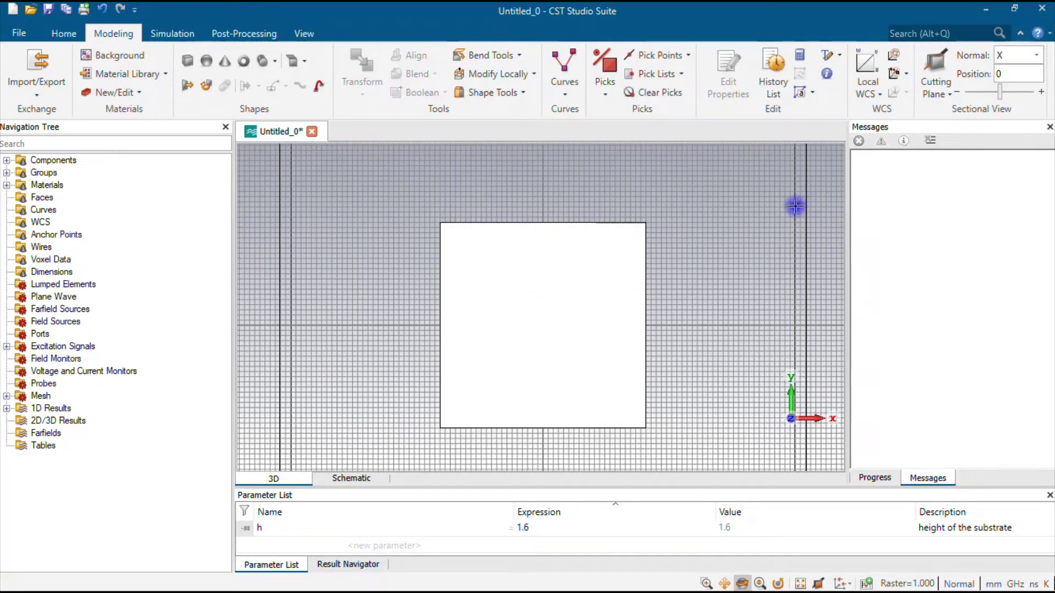
Step: Set up a Z-oriented elliptical cylinder with an X radius of 5 and a Y radius of 5
click(278, 62)
click(306, 113)
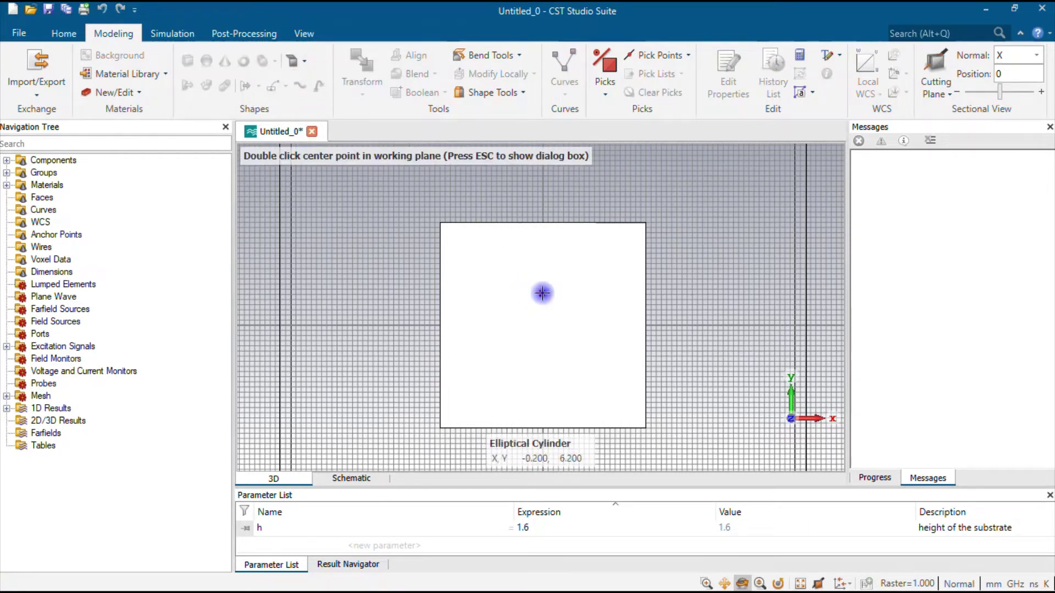
key(Escape)
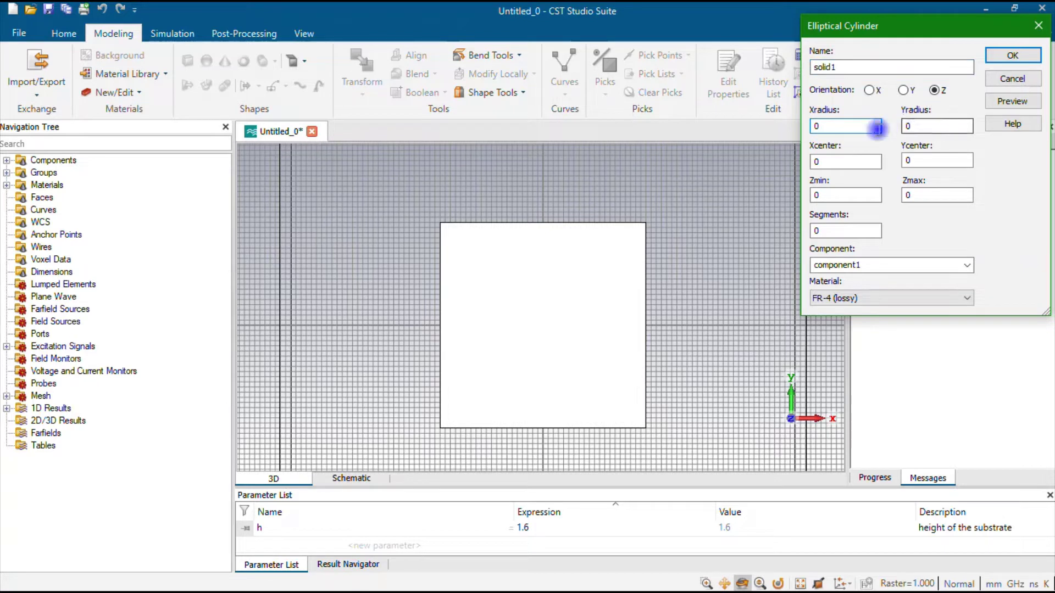
drag(848, 129, 787, 129)
text(5)
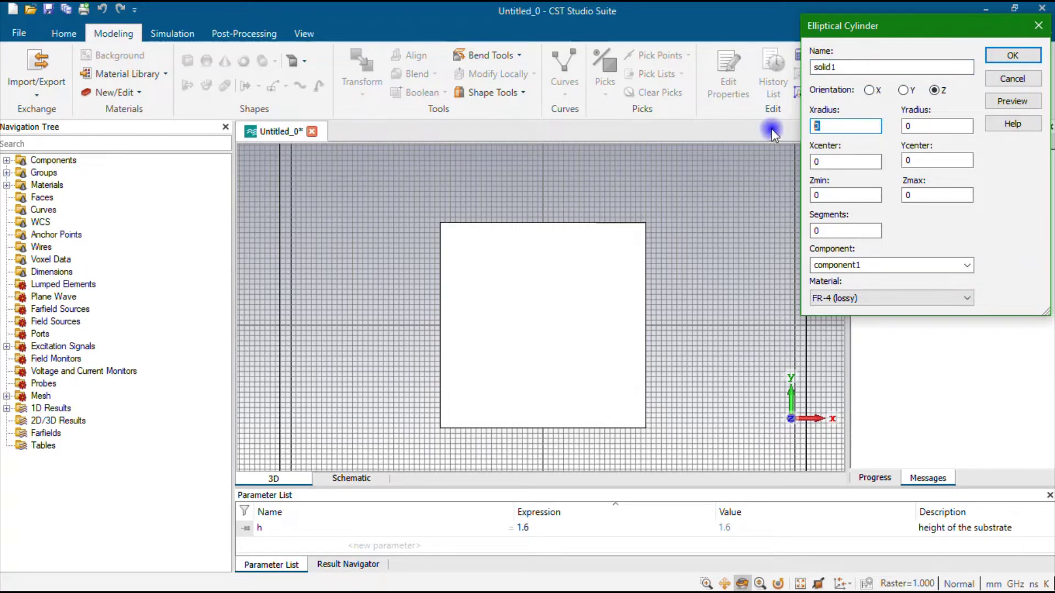
double_click(921, 126)
text(5)
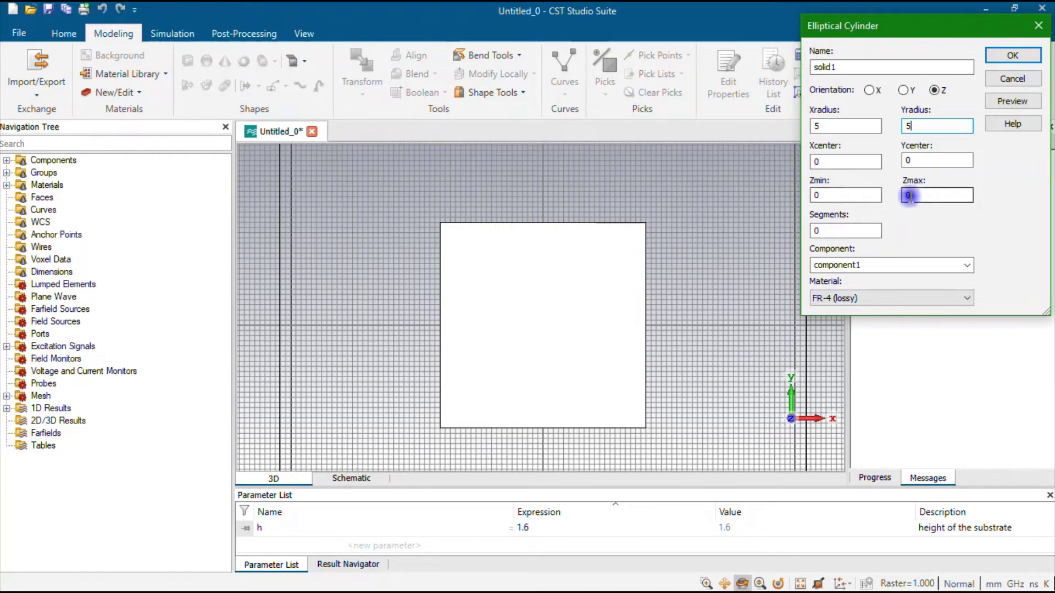
Step: Set the elliptical cylinder's Zmin to h and Zmax to h+t
click(844, 195)
drag(845, 195, 743, 201)
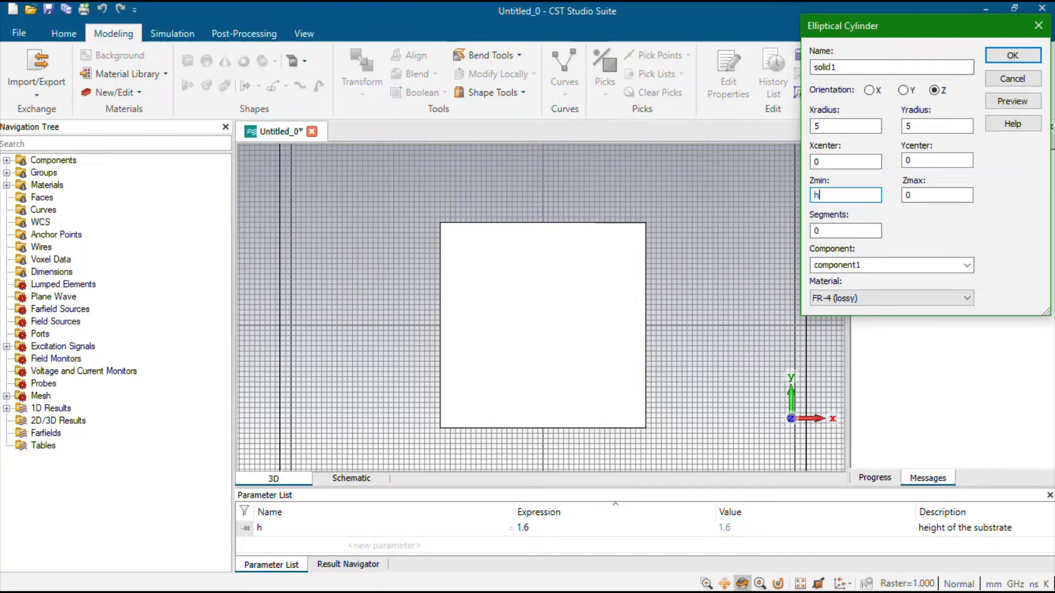
text(h)
click(910, 194)
click(914, 195)
key(BackSpace)
text(h)
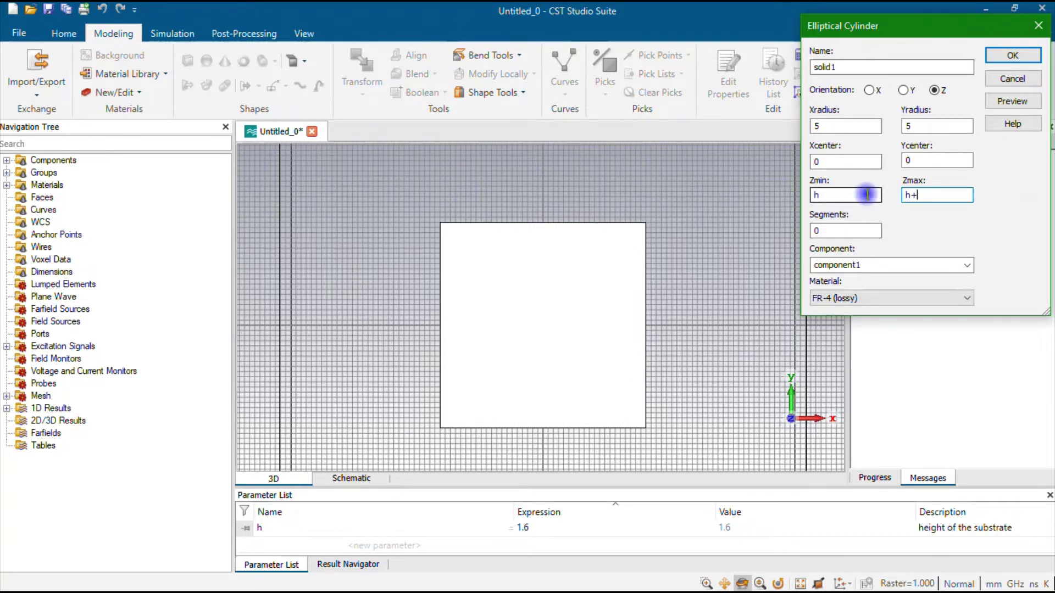
text(+t)
Step: Preview the elliptical cylinder and define the missing parameter t as 0.035 with the description "thickness of the patch"
click(1013, 101)
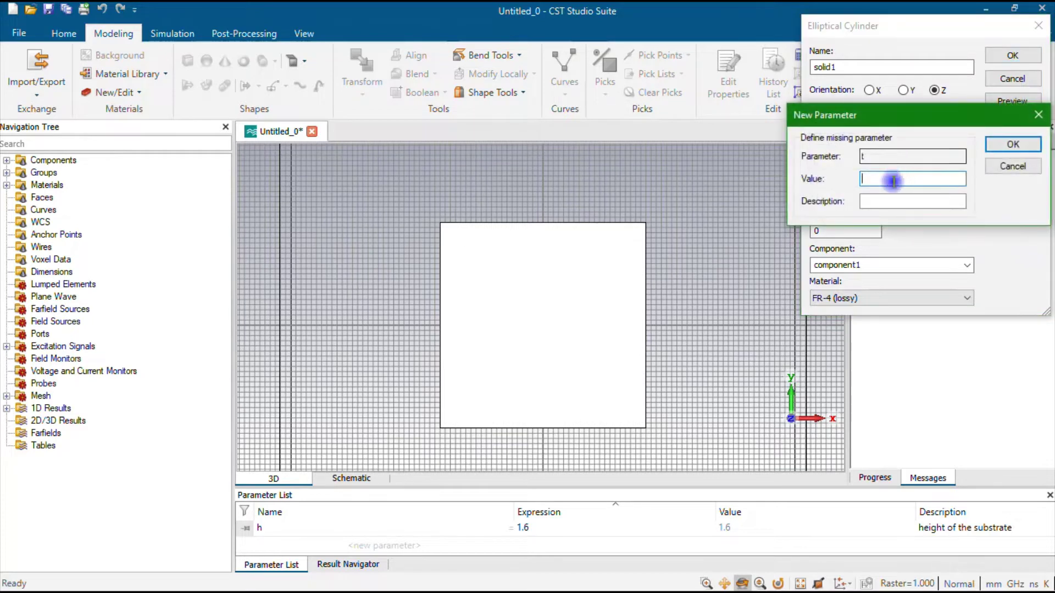
click(895, 177)
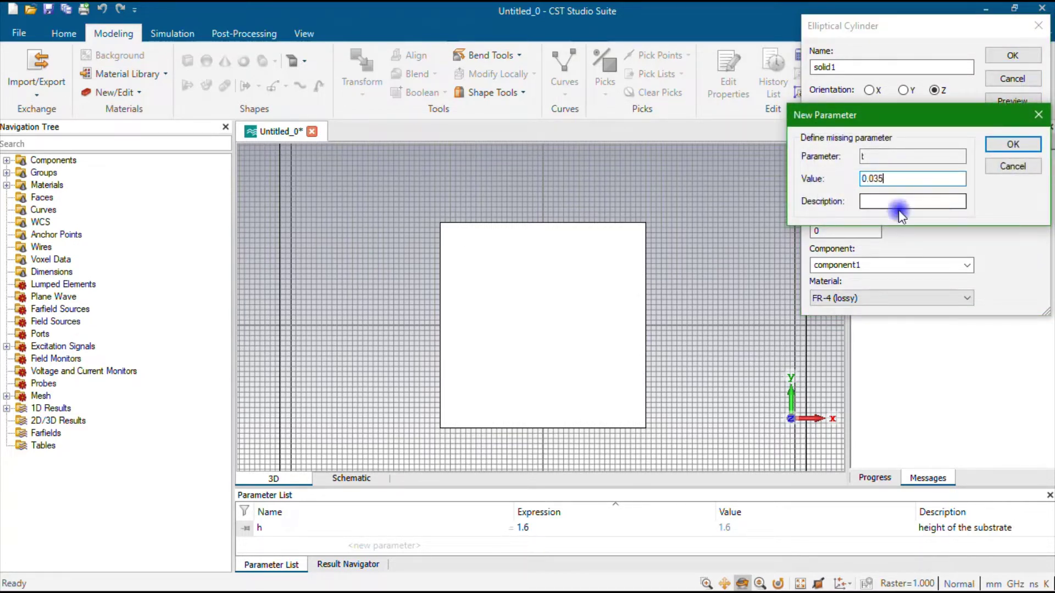
text(thickness of the patch)
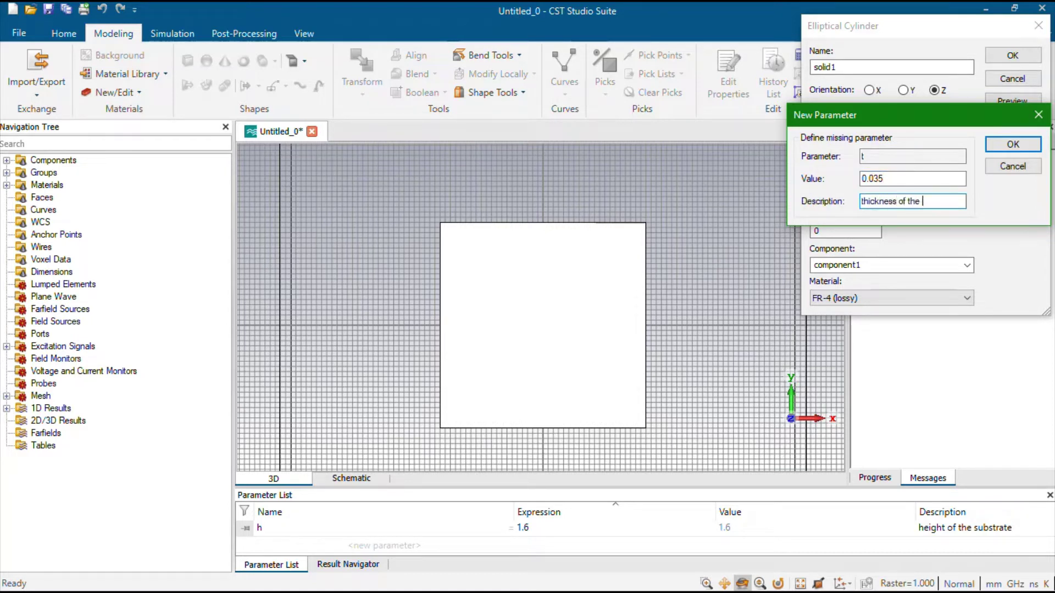
click(998, 144)
Step: Preview the elliptical cylinder on the substrate and examine its outline closely from the front
click(1014, 101)
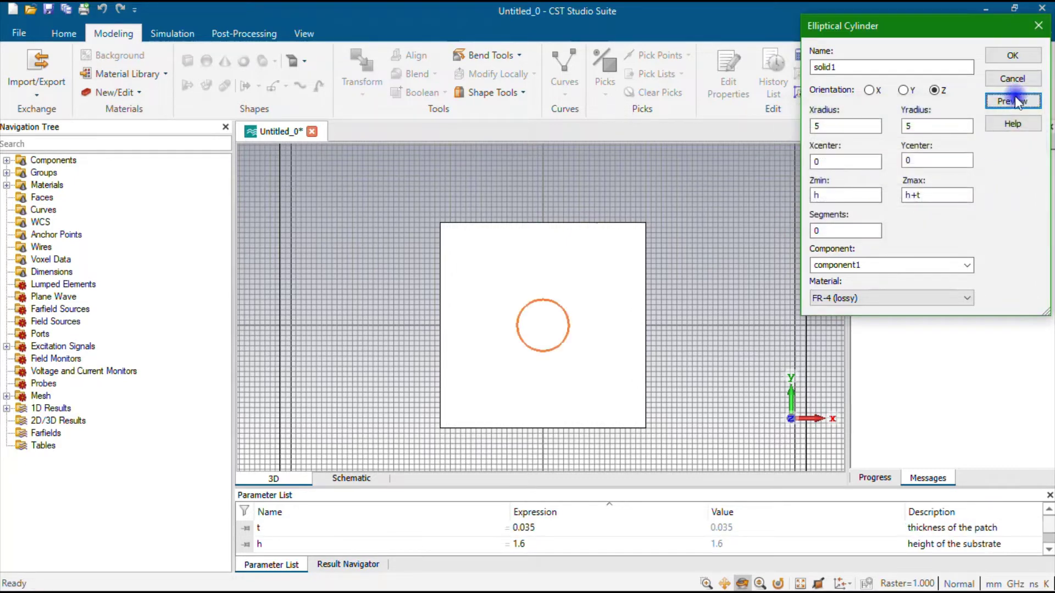
drag(596, 341, 535, 349)
key(5)
scroll(553, 319, up, 5)
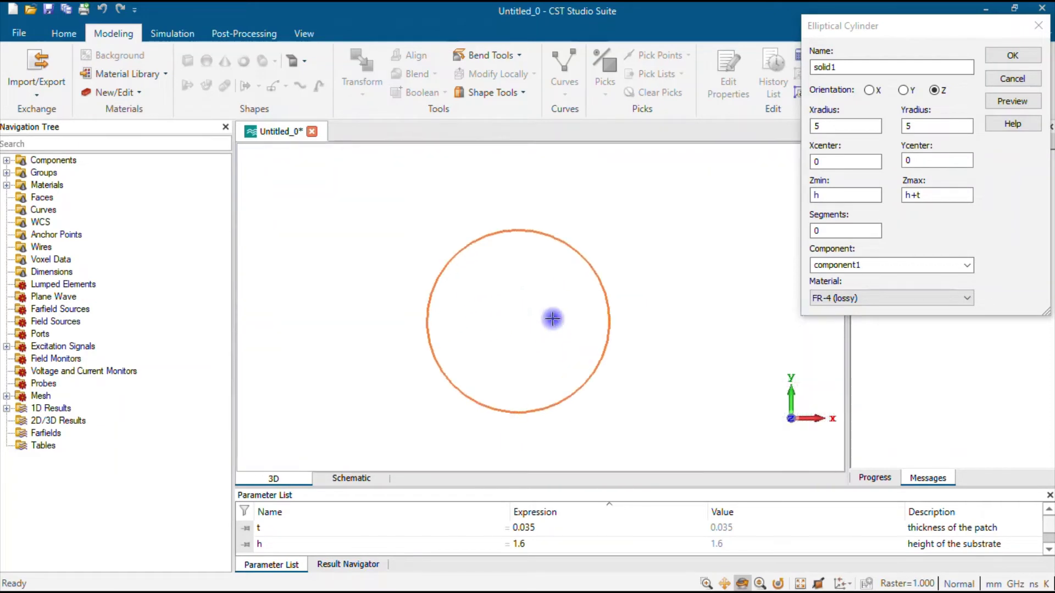
Step: Name the elliptical cylinder "Pentagonal shape"
scroll(553, 319, down, 5)
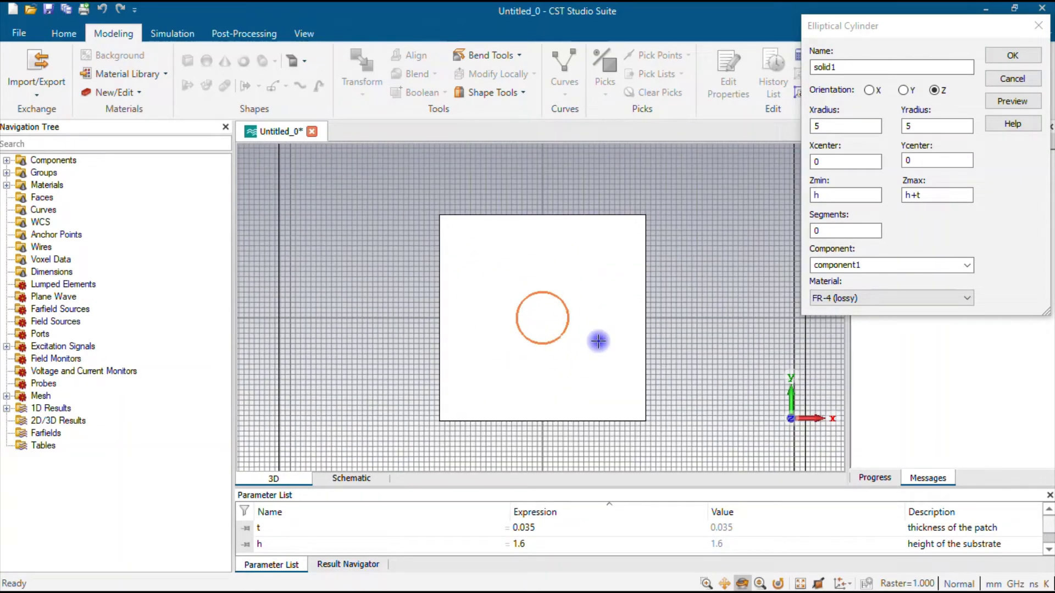
click(841, 66)
drag(841, 65, 742, 74)
text(Pentagonal shape)
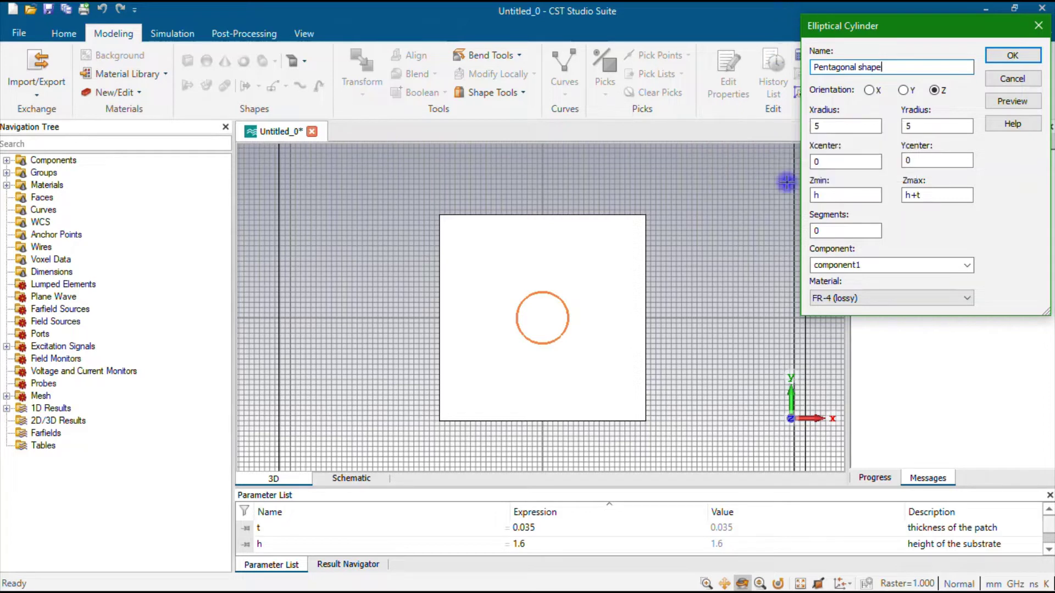
Step: Examine the previewed elliptical cylinder outline up close with its segment count at 0
drag(865, 230, 764, 242)
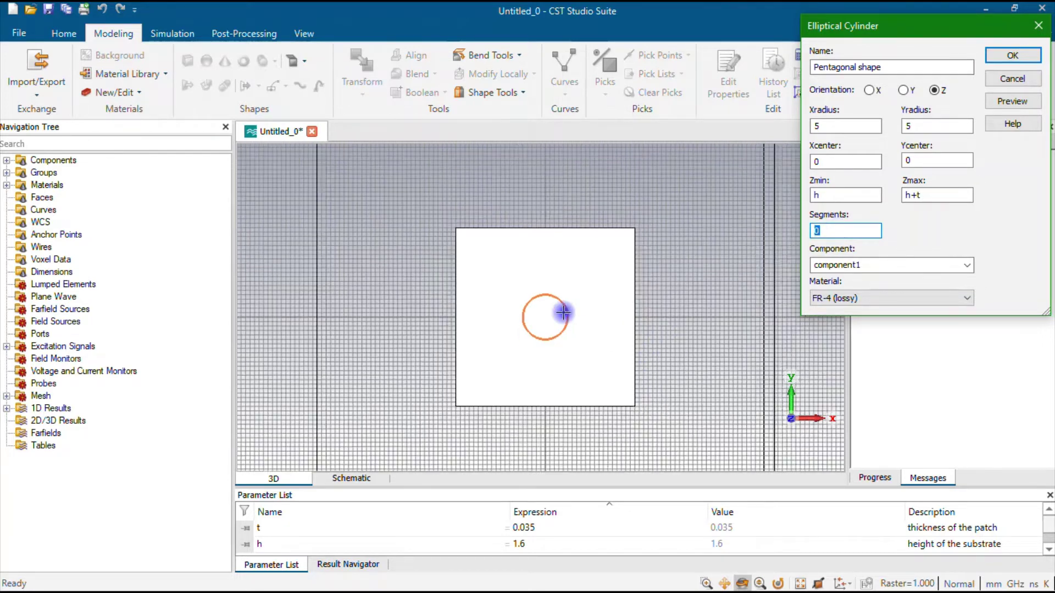
scroll(563, 313, down, 2)
scroll(566, 314, up, 4)
scroll(551, 314, up, 6)
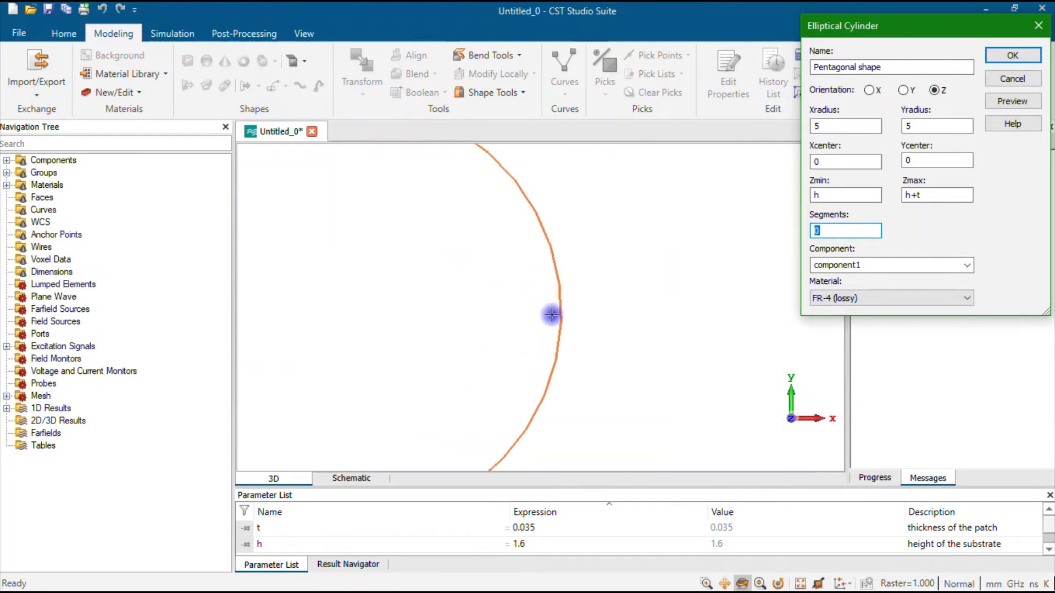
scroll(704, 333, up, 2)
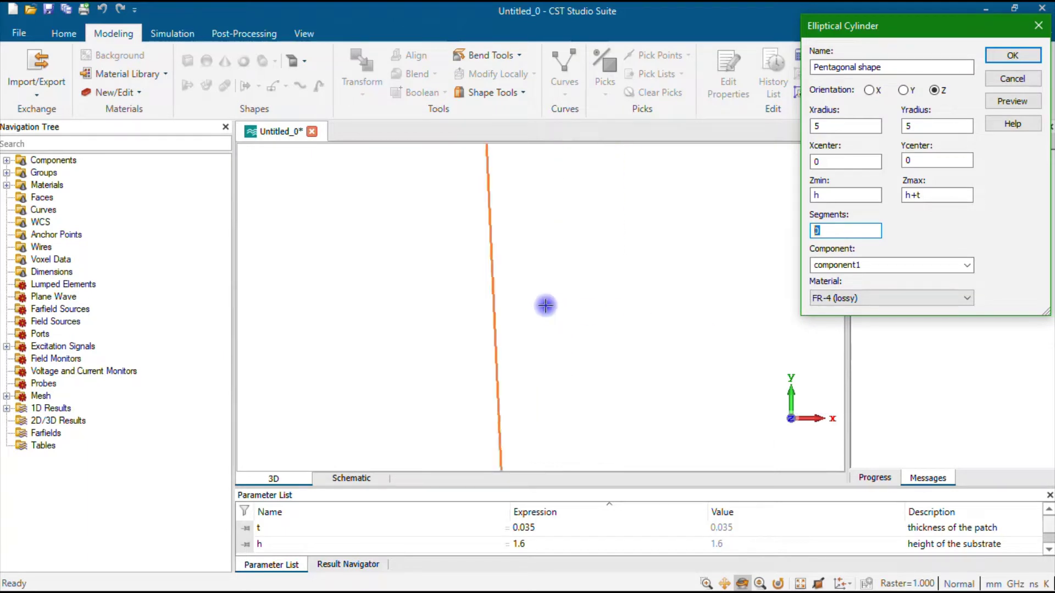
scroll(644, 304, down, 5)
scroll(645, 301, down, 5)
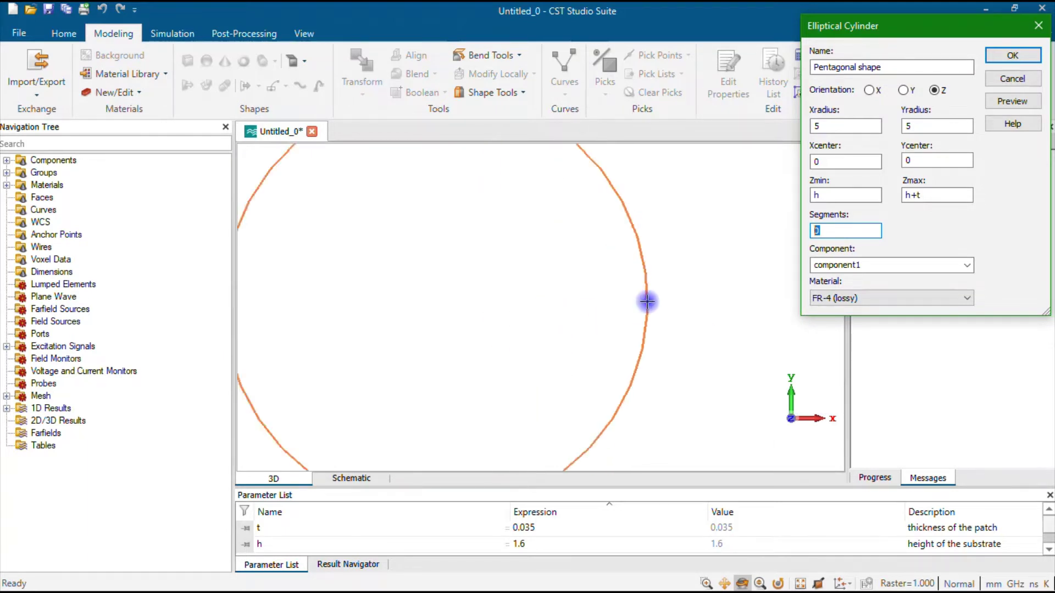
scroll(624, 328, up, 3)
scroll(610, 317, down, 1)
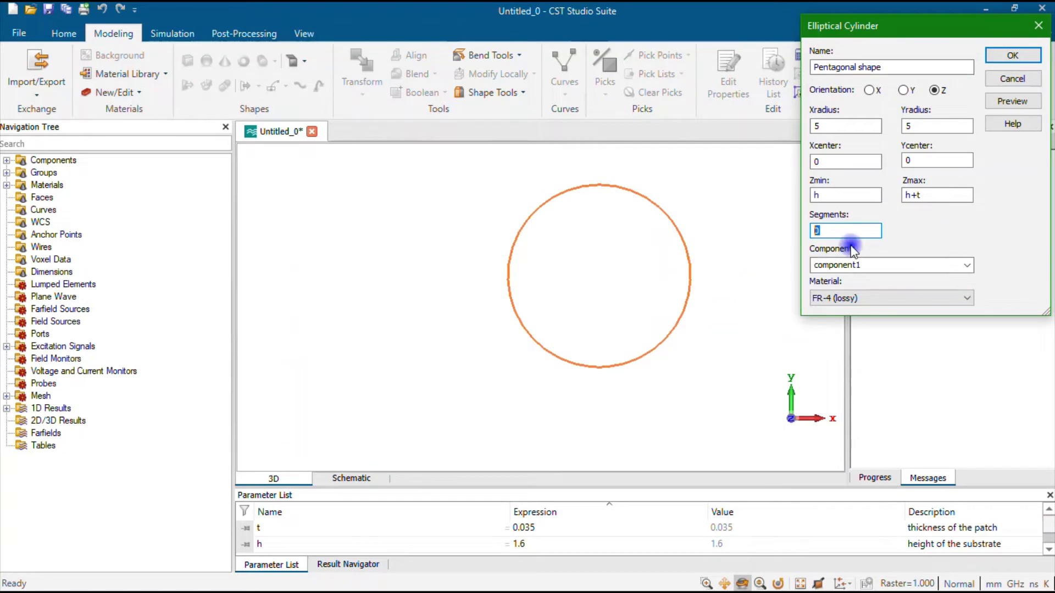
Step: Try the elliptical cylinder with 3 segments and with 4 segments, previewing each shape
click(1011, 103)
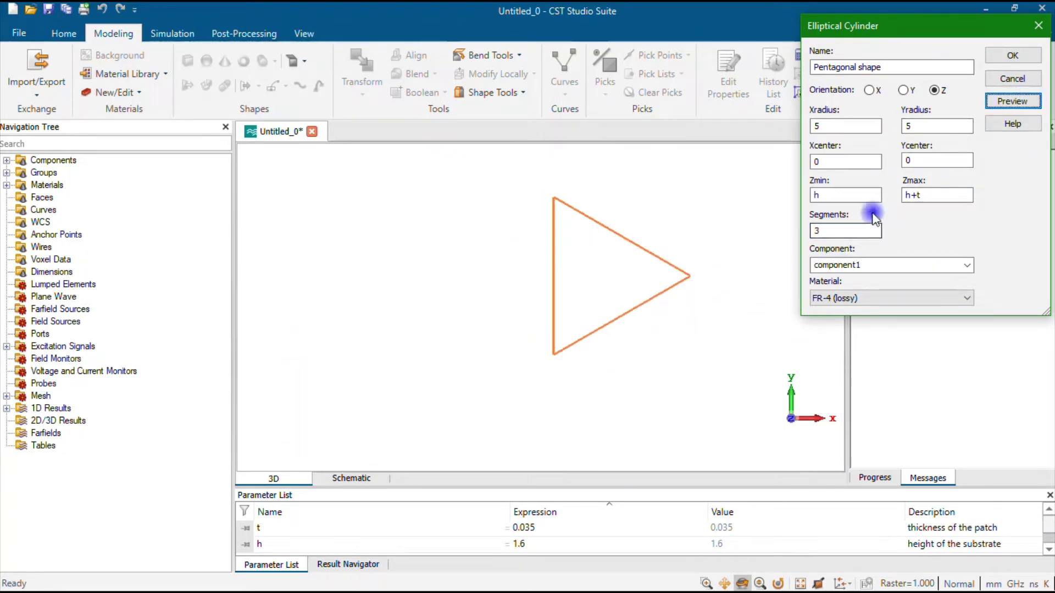
double_click(841, 230)
text(4)
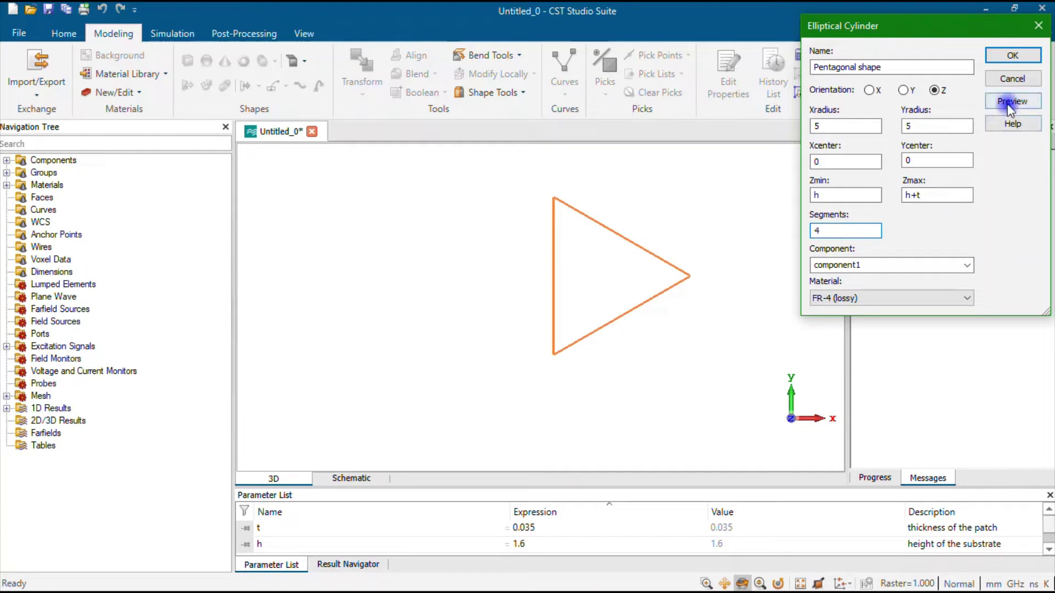
click(1010, 104)
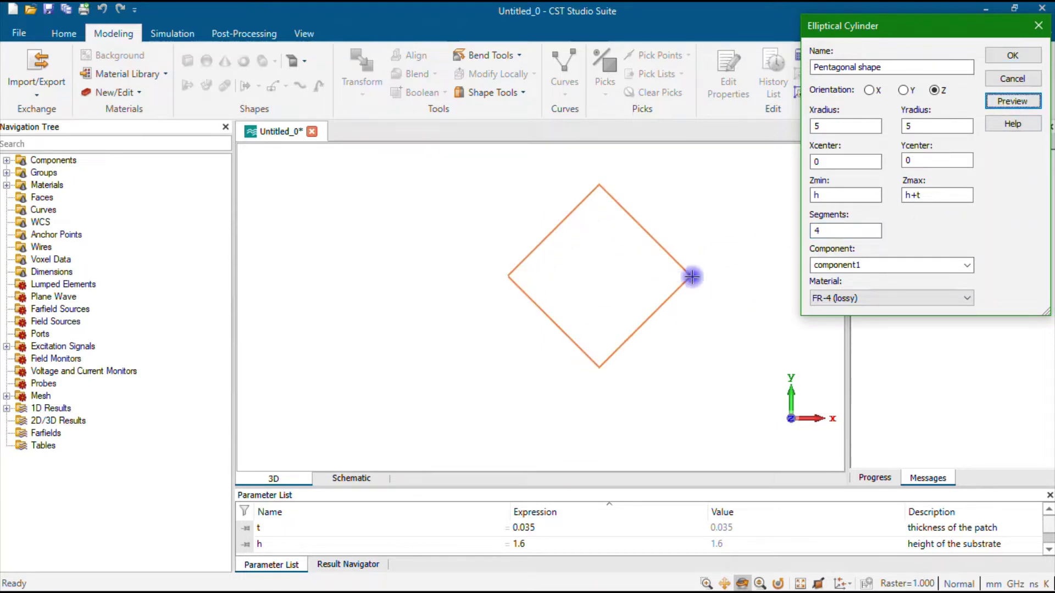
Step: Set the elliptical cylinder's segments to 5, preview the pentagon and create the solid
double_click(835, 231)
text(5)
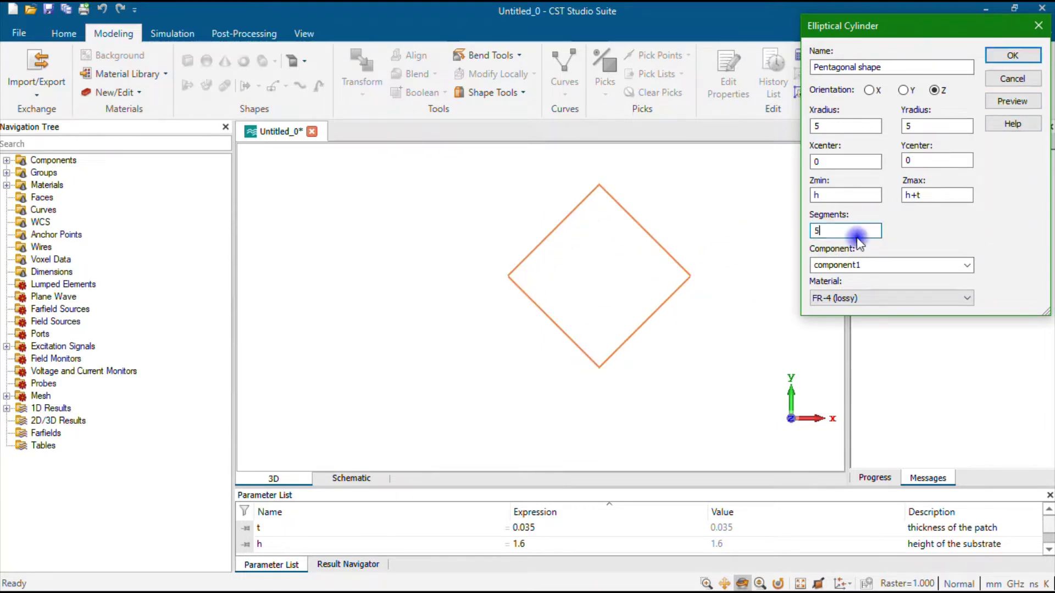
click(1006, 102)
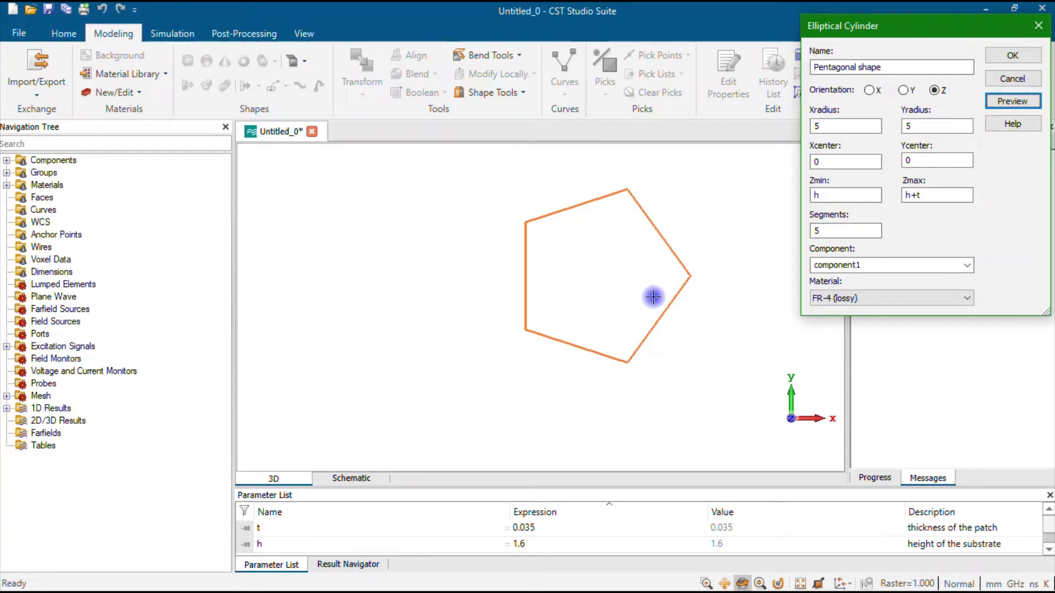
click(1013, 56)
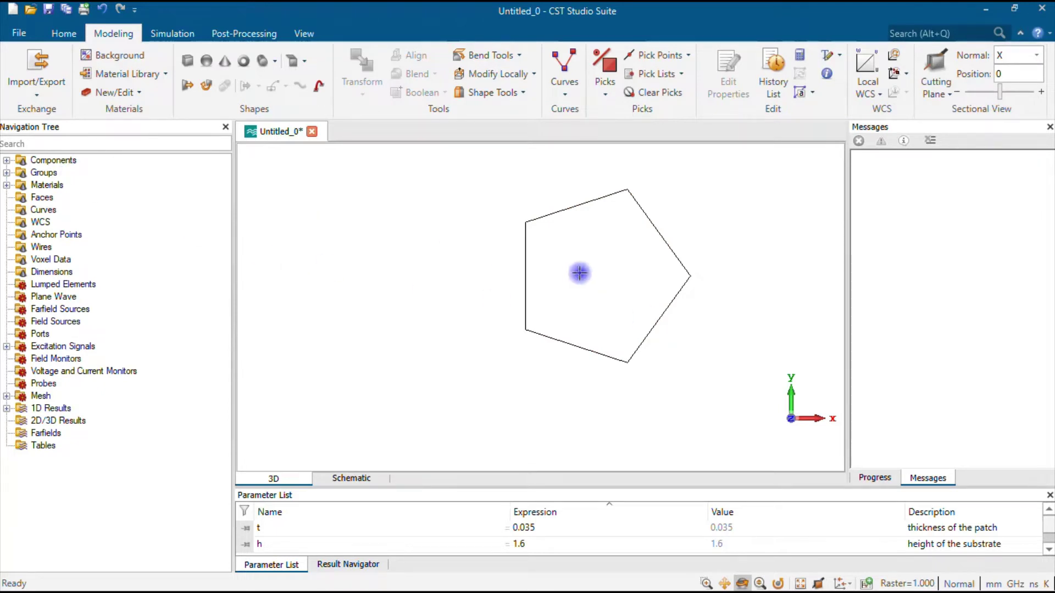
Step: Change the material of the pentagonal patch to PEC
double_click(526, 311)
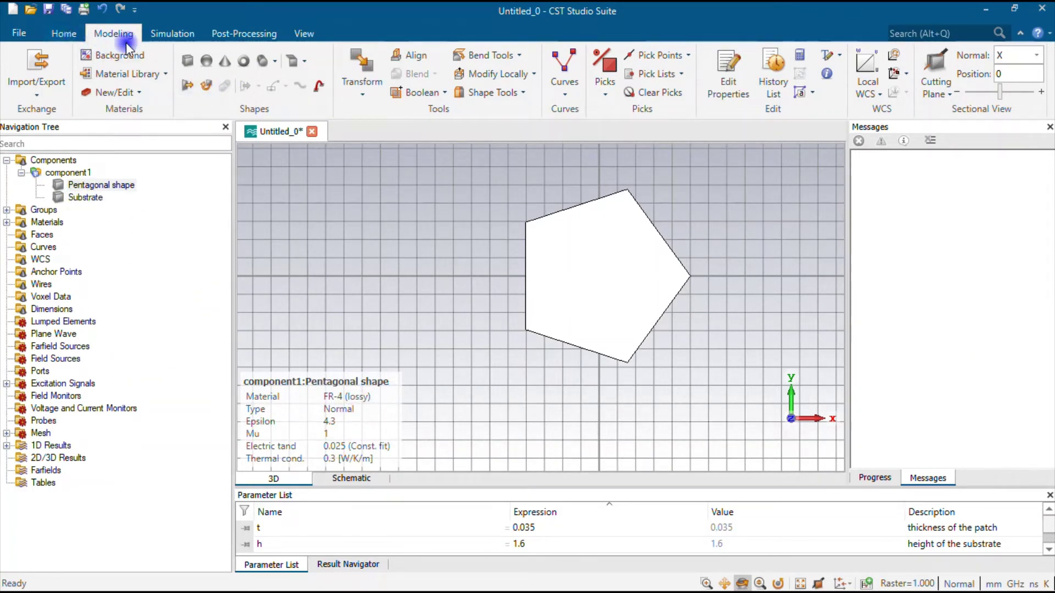
click(137, 93)
click(160, 132)
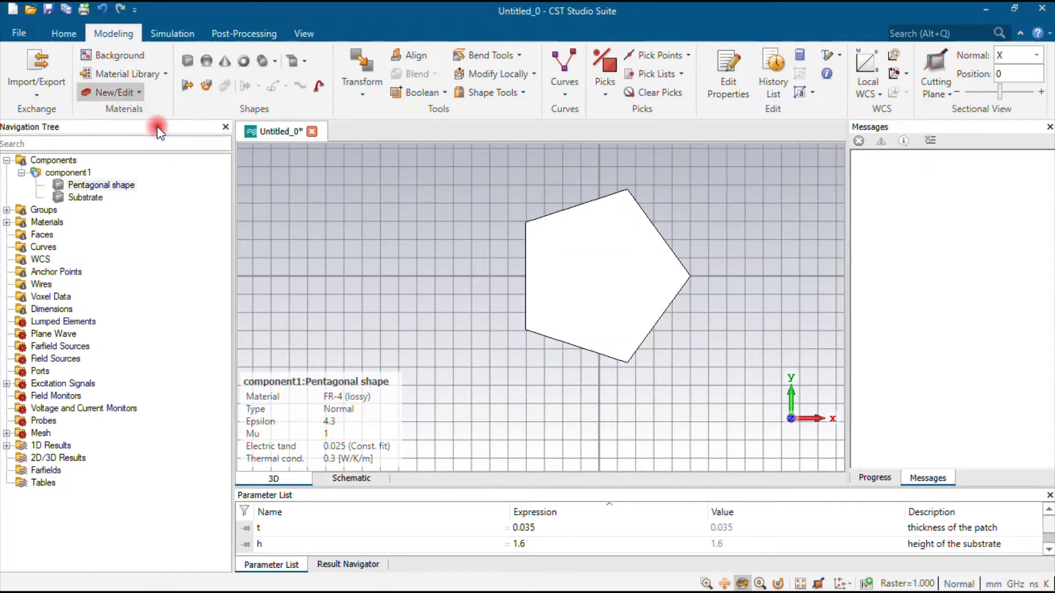
click(511, 313)
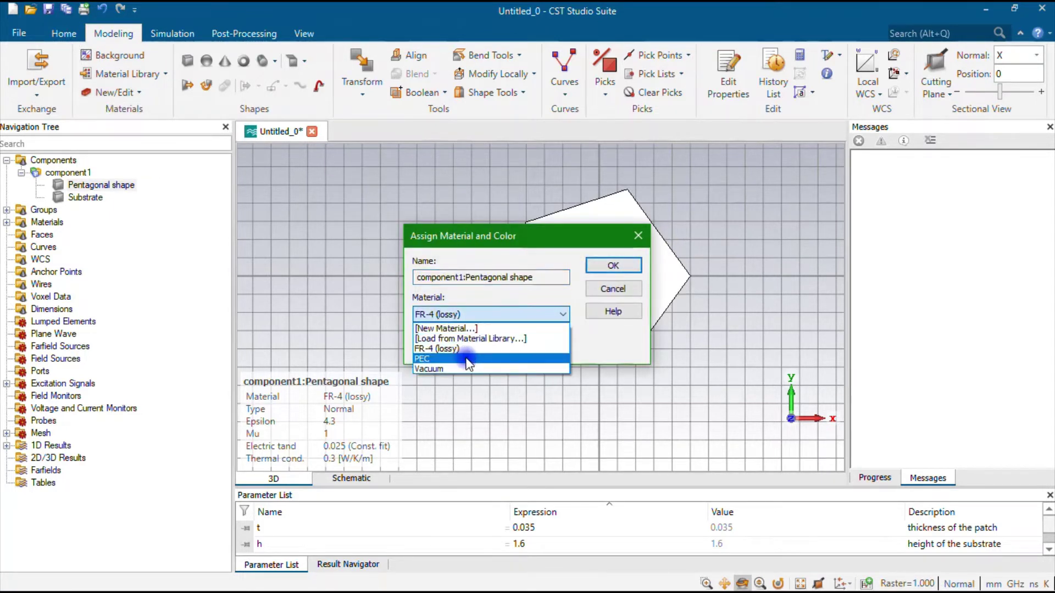
click(467, 359)
click(612, 266)
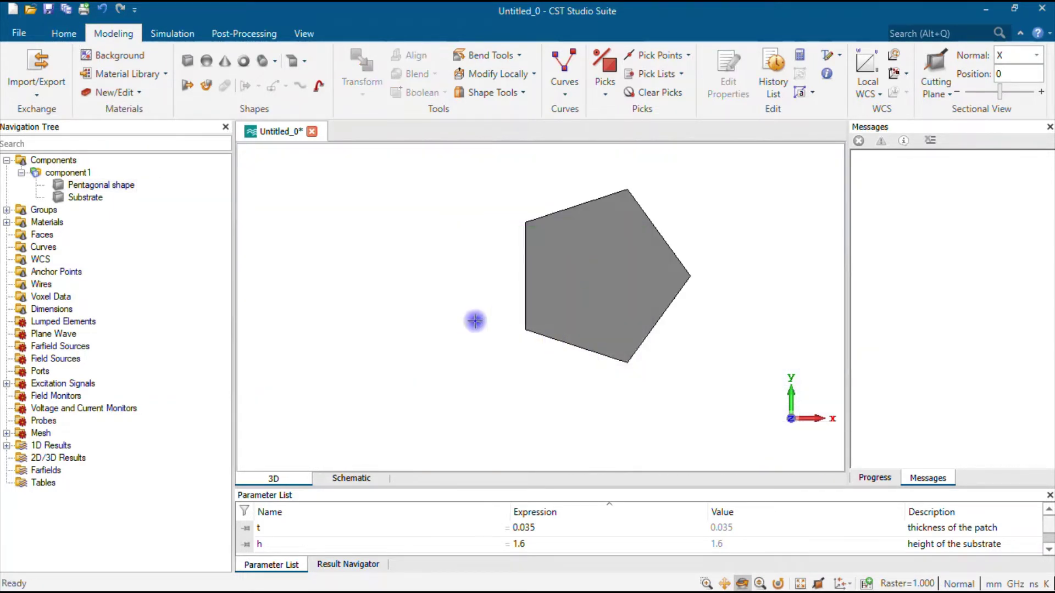
Step: Show all components and examine the pentagonal patch's orientation and position on the substrate
click(72, 160)
scroll(557, 282, down, 7)
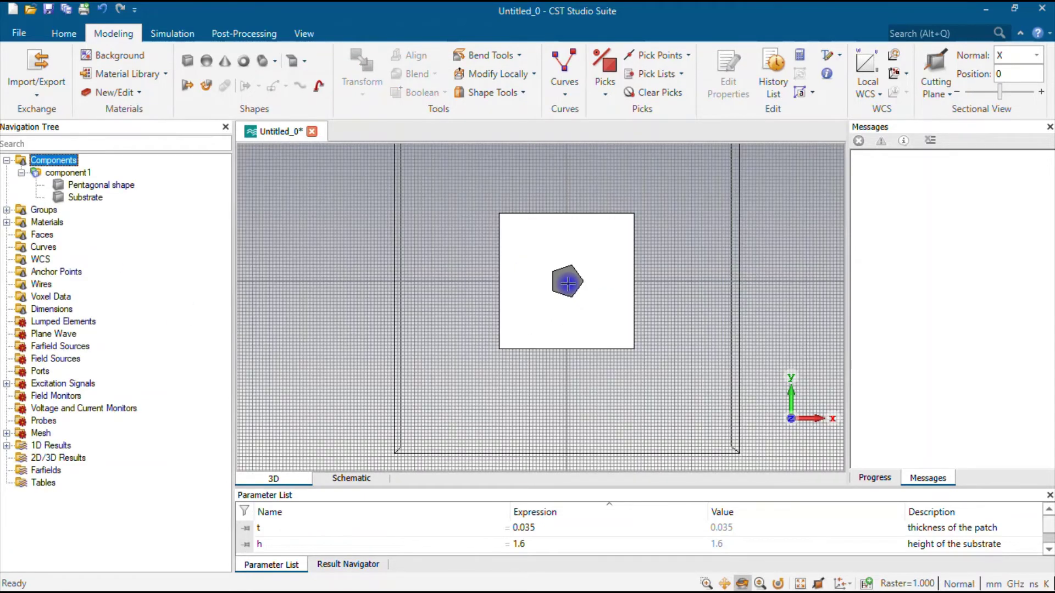
scroll(570, 297, up, 4)
scroll(579, 340, down, 2)
scroll(579, 340, up, 2)
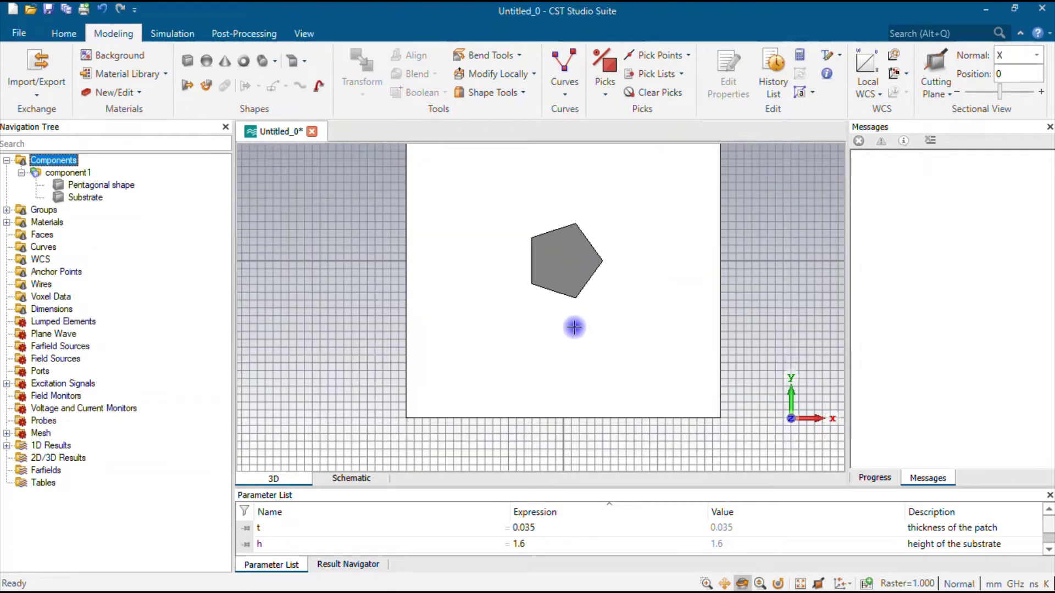
scroll(573, 325, down, 2)
scroll(570, 323, up, 3)
scroll(572, 318, down, 2)
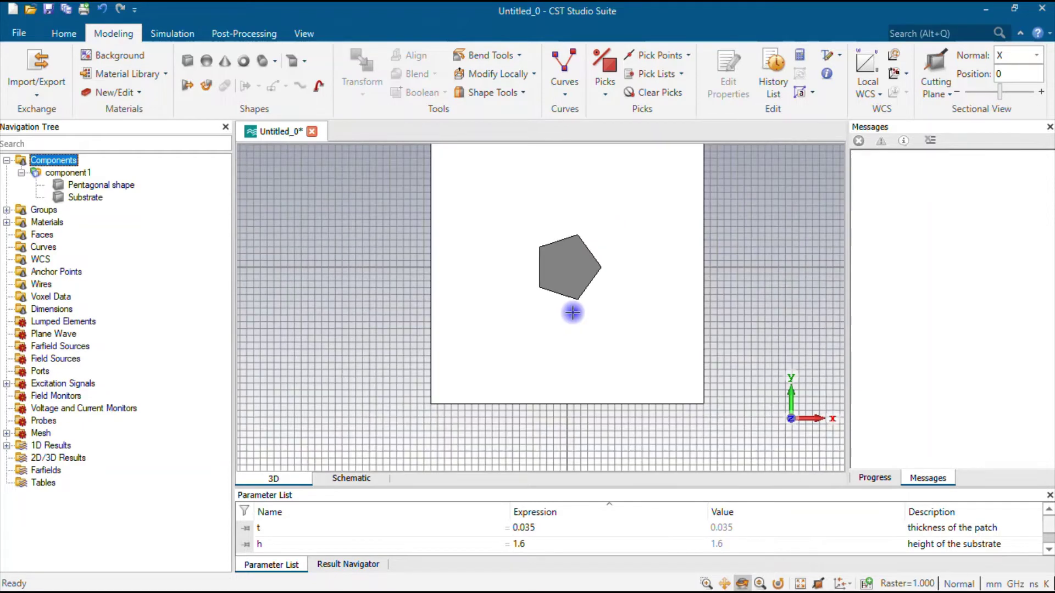
scroll(572, 313, down, 1)
scroll(554, 283, up, 2)
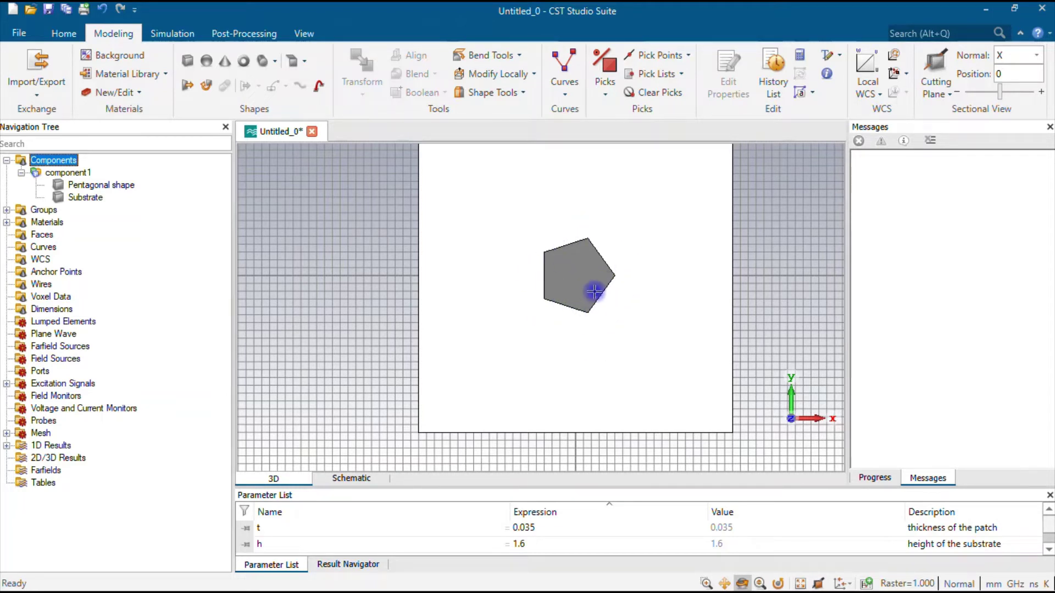
Step: Rotate the pentagonal patch 90 degrees about the Z axis and check it against the whole substrate
click(574, 262)
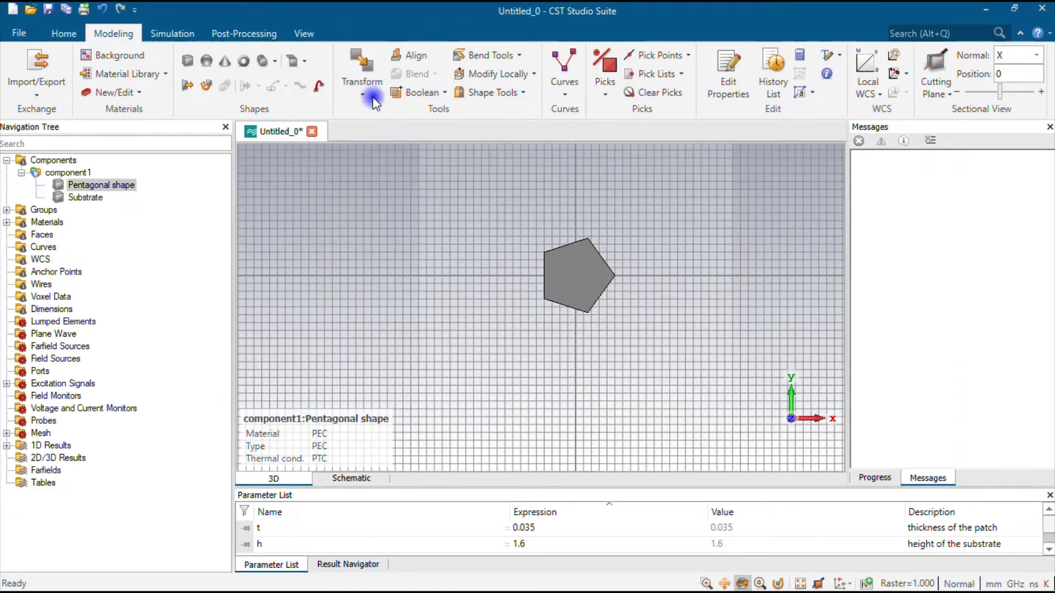
click(361, 72)
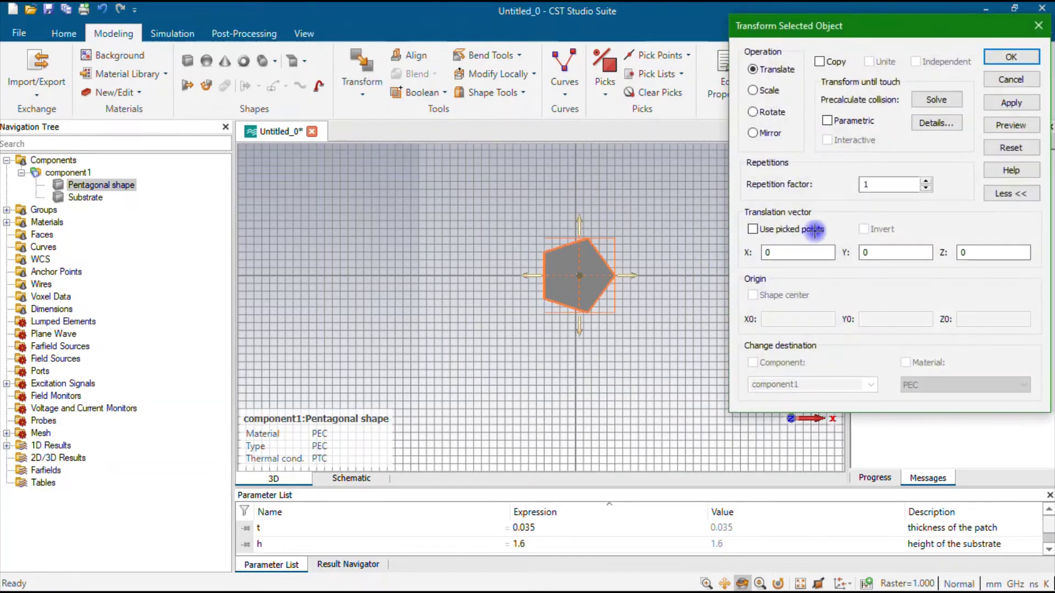
click(753, 113)
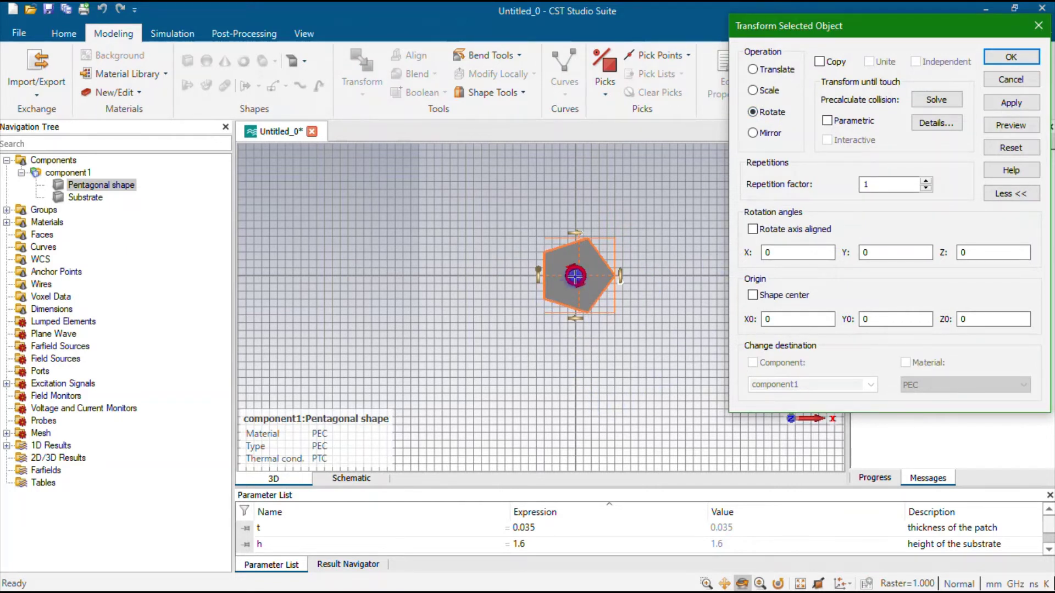
drag(574, 278, 592, 288)
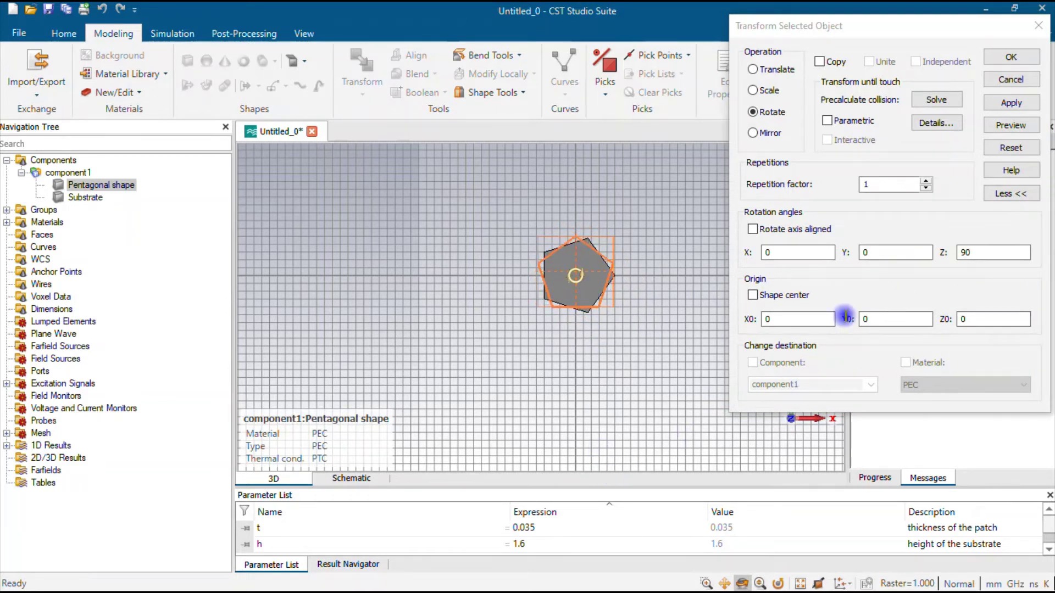
double_click(973, 252)
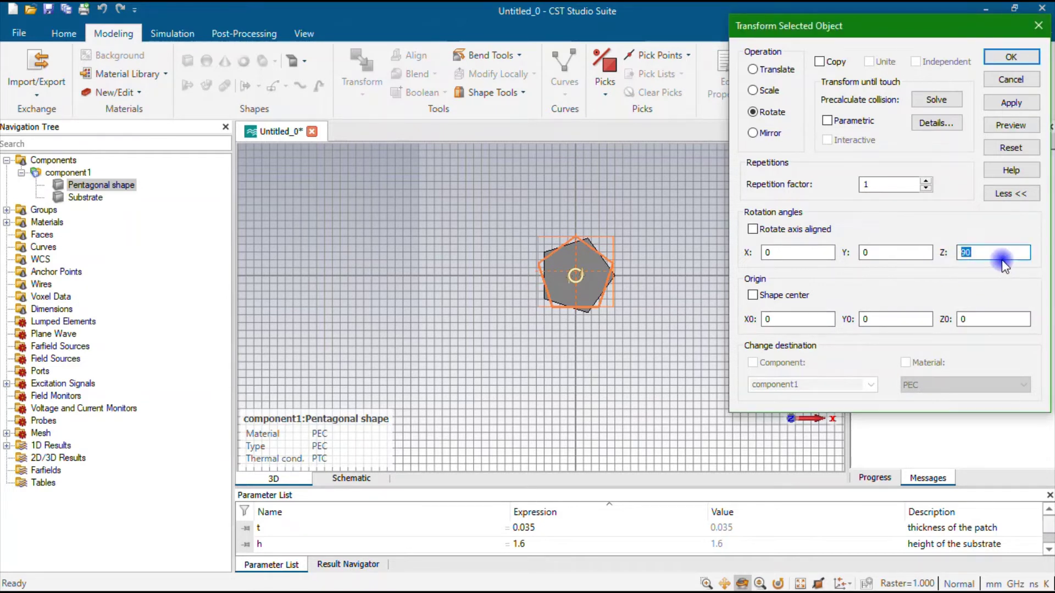
click(1010, 126)
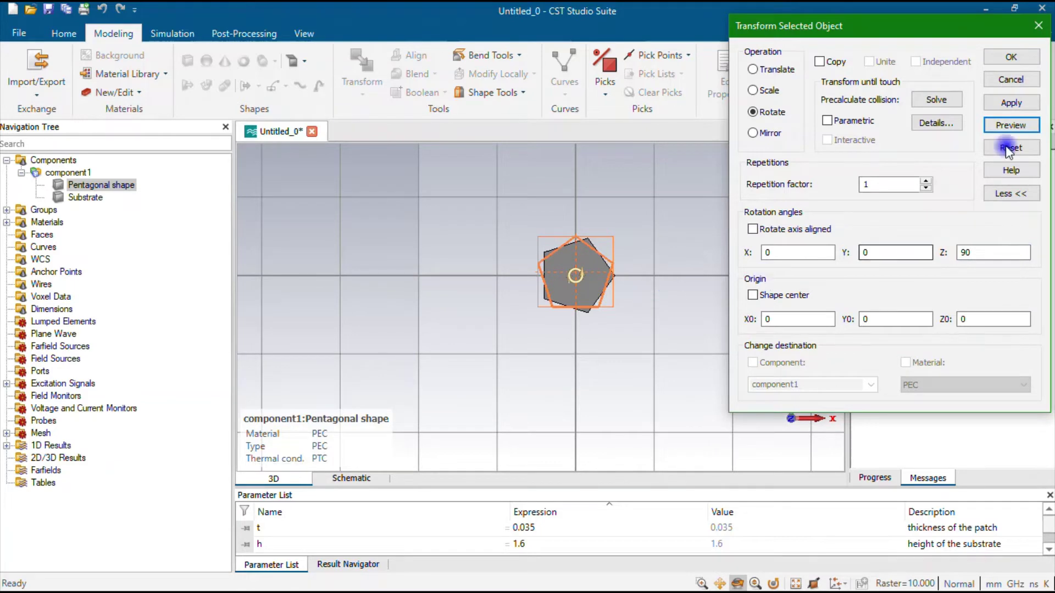
click(1011, 56)
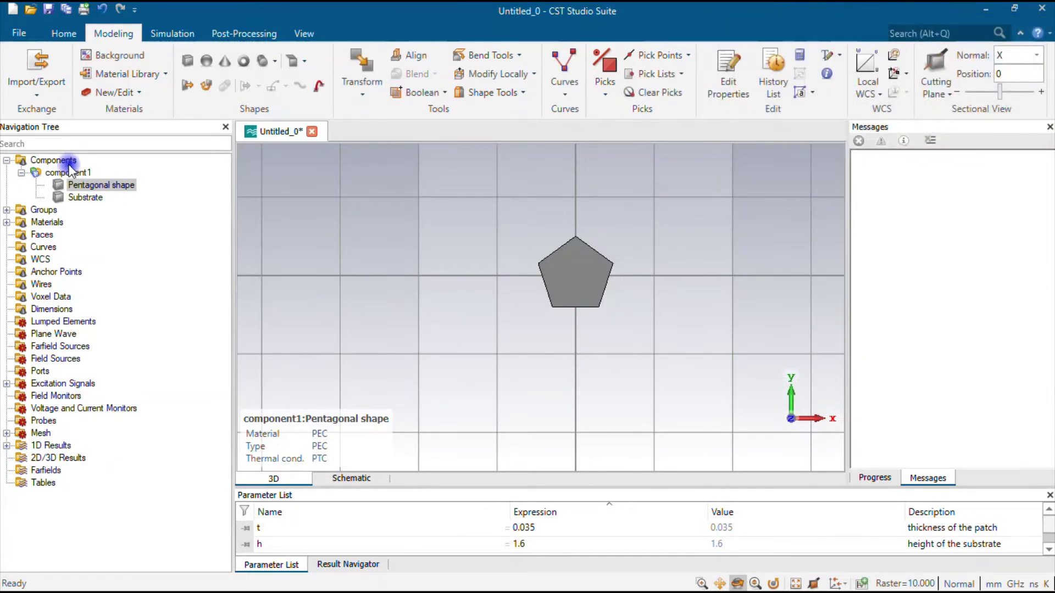
click(55, 160)
scroll(593, 293, down, 3)
scroll(580, 345, up, 3)
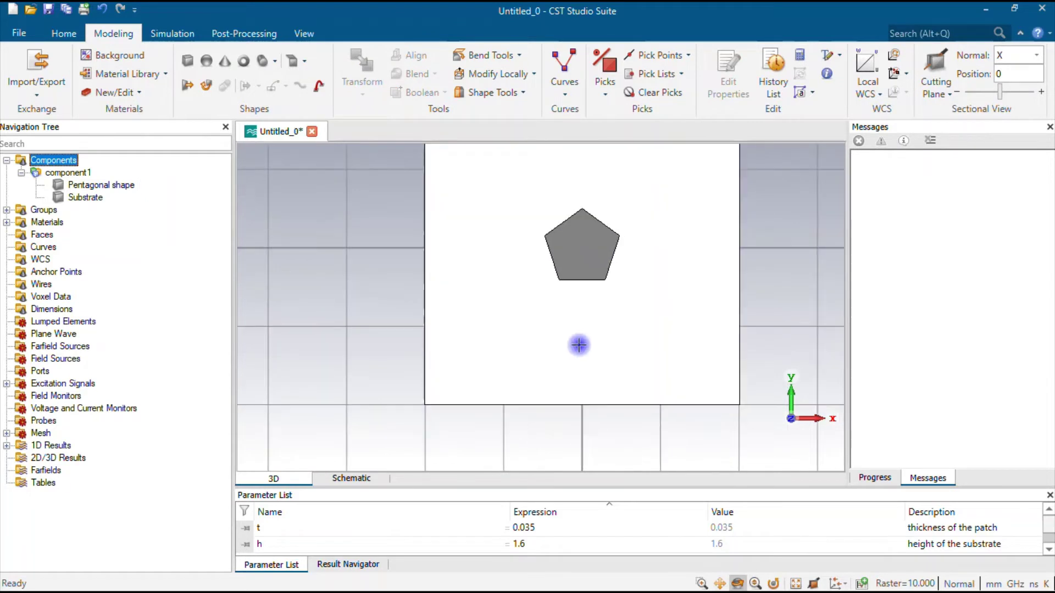
scroll(578, 346, down, 3)
scroll(578, 345, up, 2)
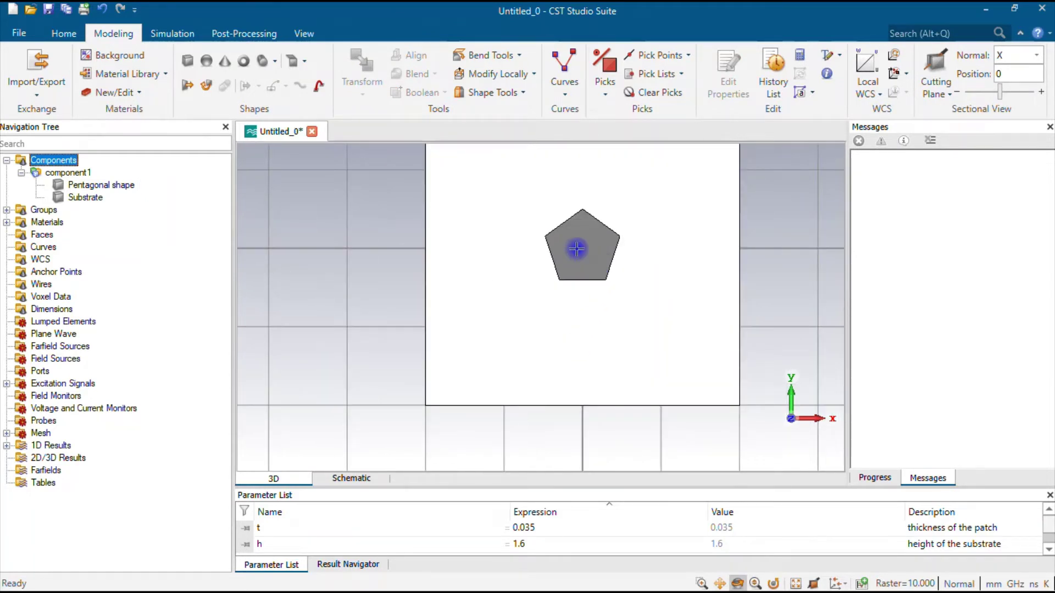
Step: Reopen the pentagonal patch's elliptical cylinder definition and set its X radius to a new parameter r with value 5
click(576, 250)
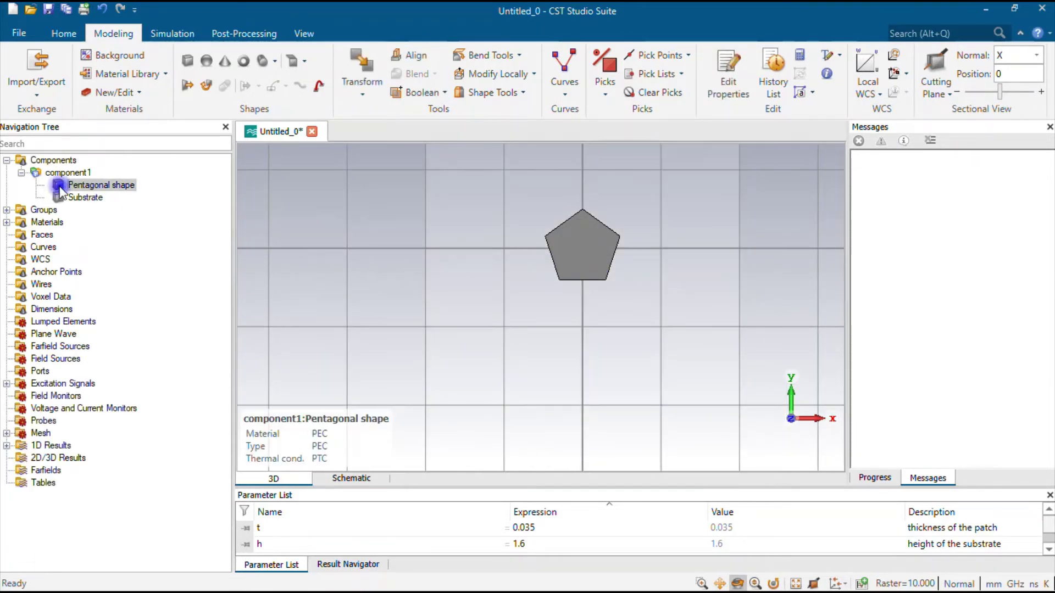
double_click(82, 186)
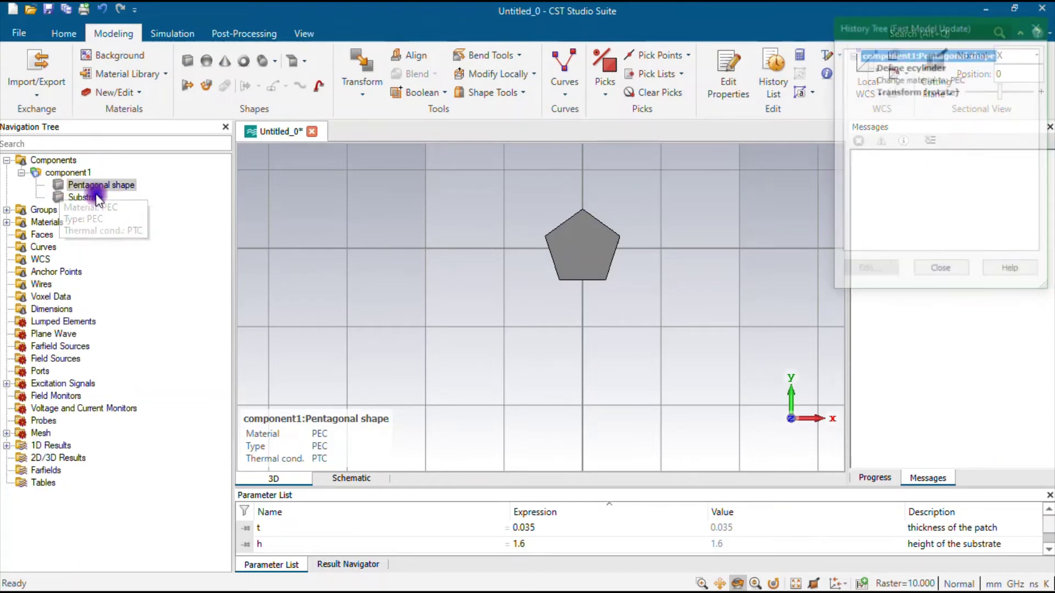
double_click(888, 68)
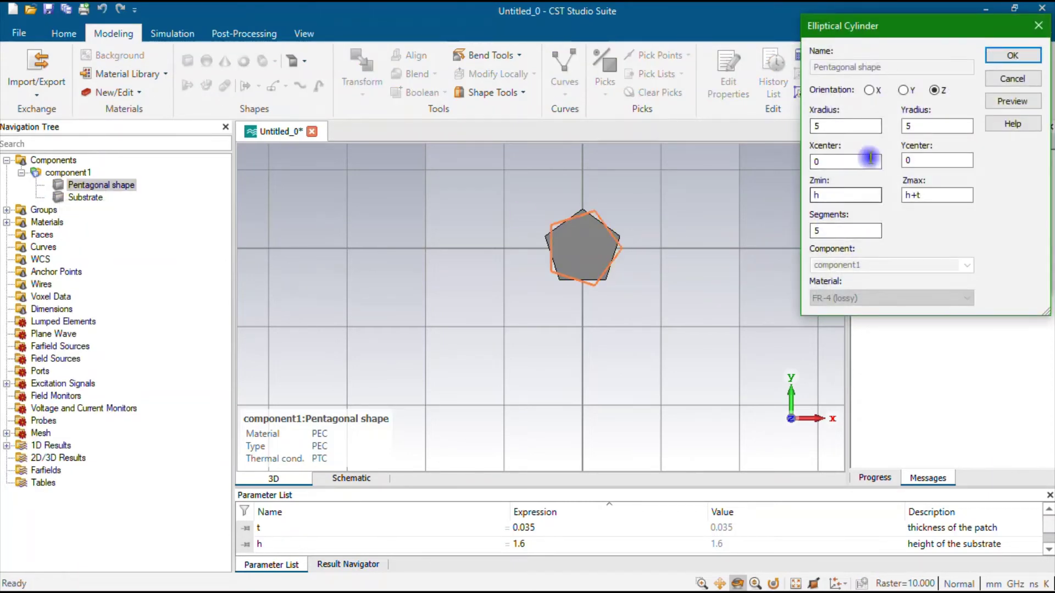
double_click(817, 127)
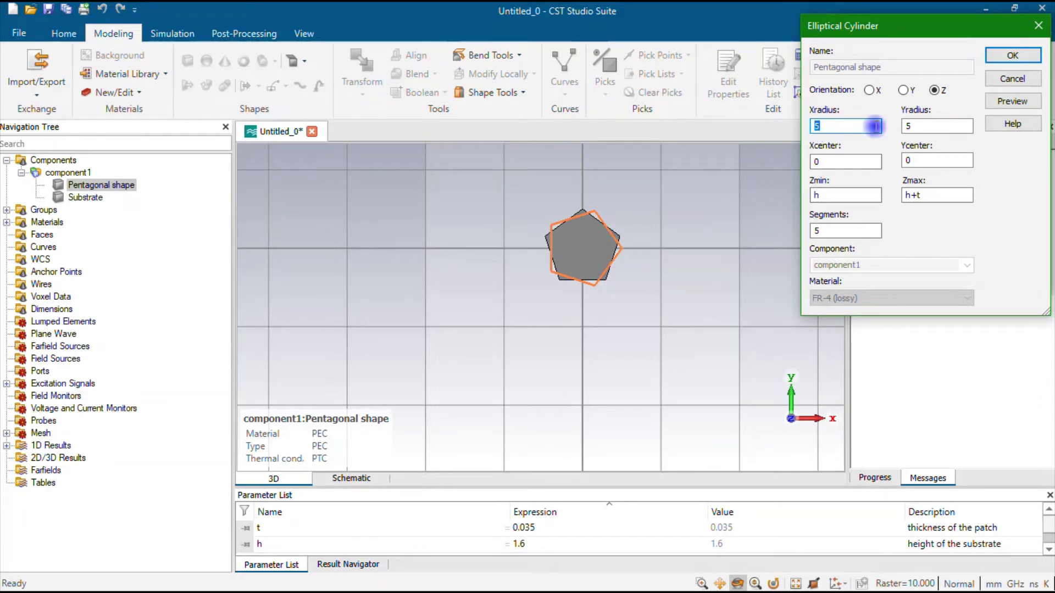
text(r)
click(928, 135)
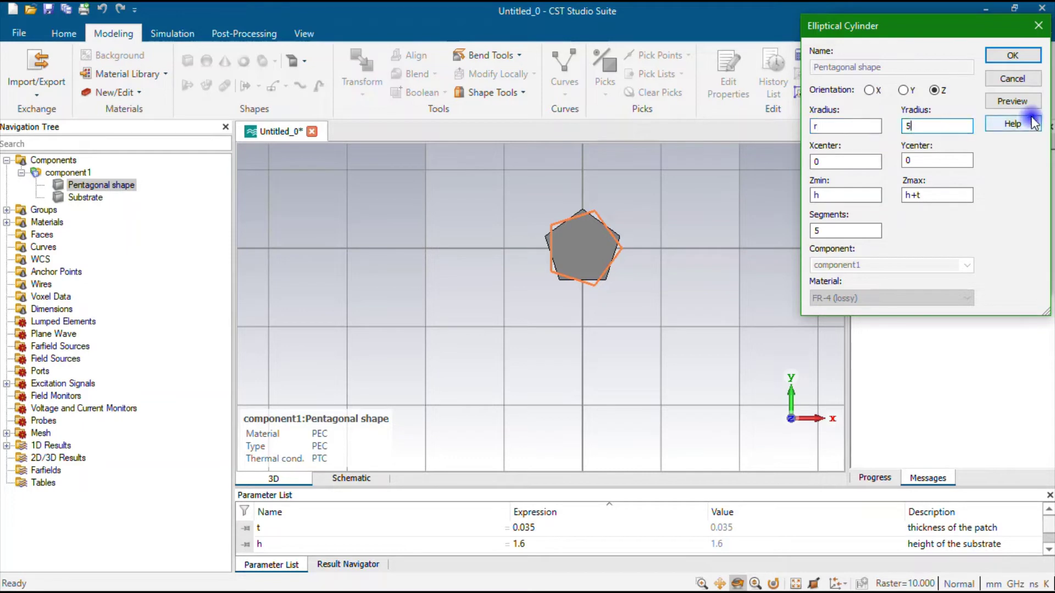
click(1012, 102)
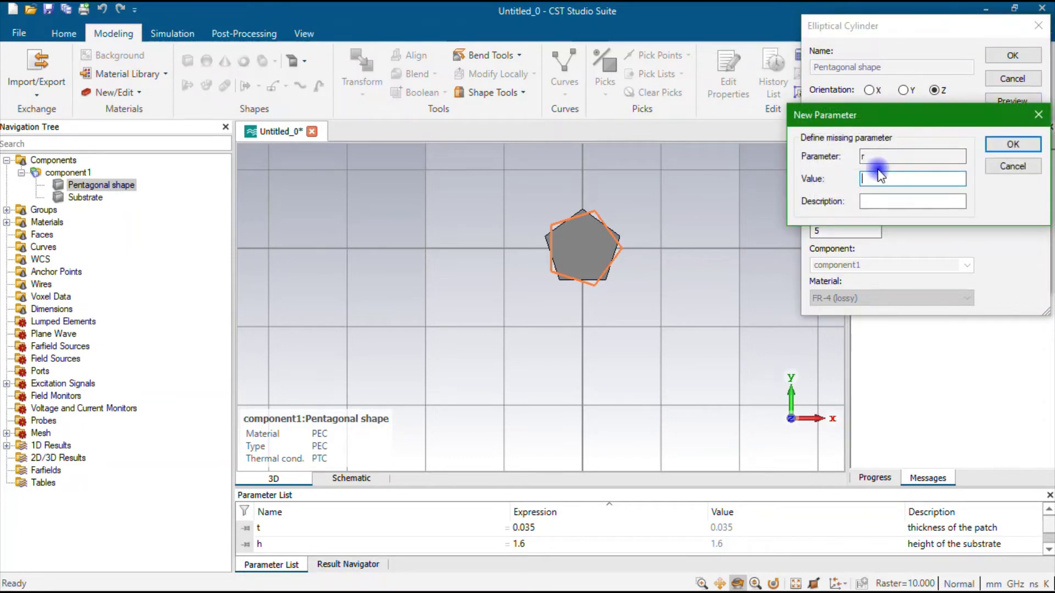
click(1011, 147)
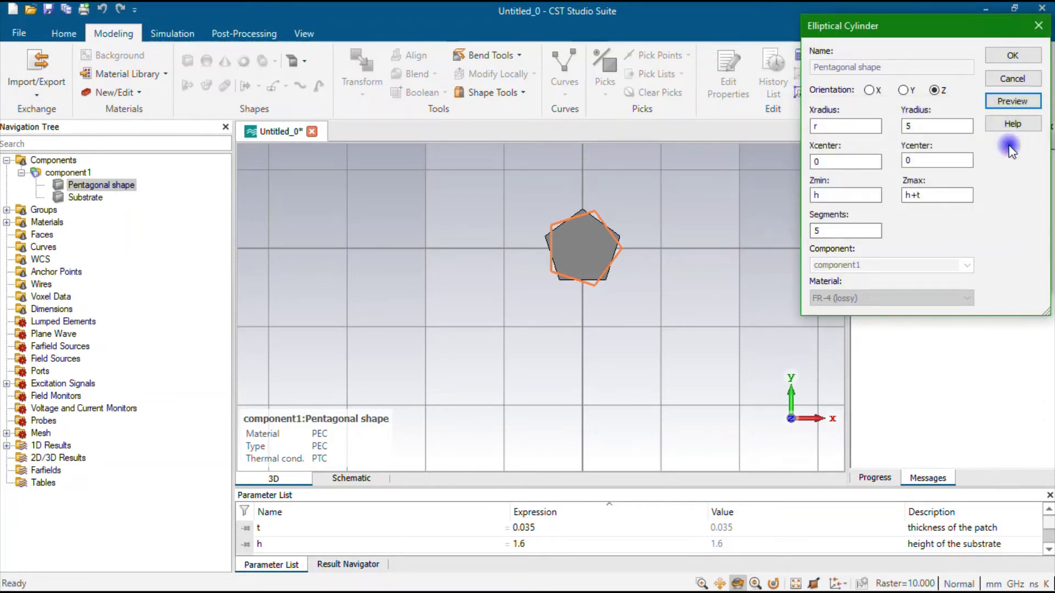
Step: Set the patch's X radius to a new parameter a and its Y radius to b, each with value 5
double_click(931, 127)
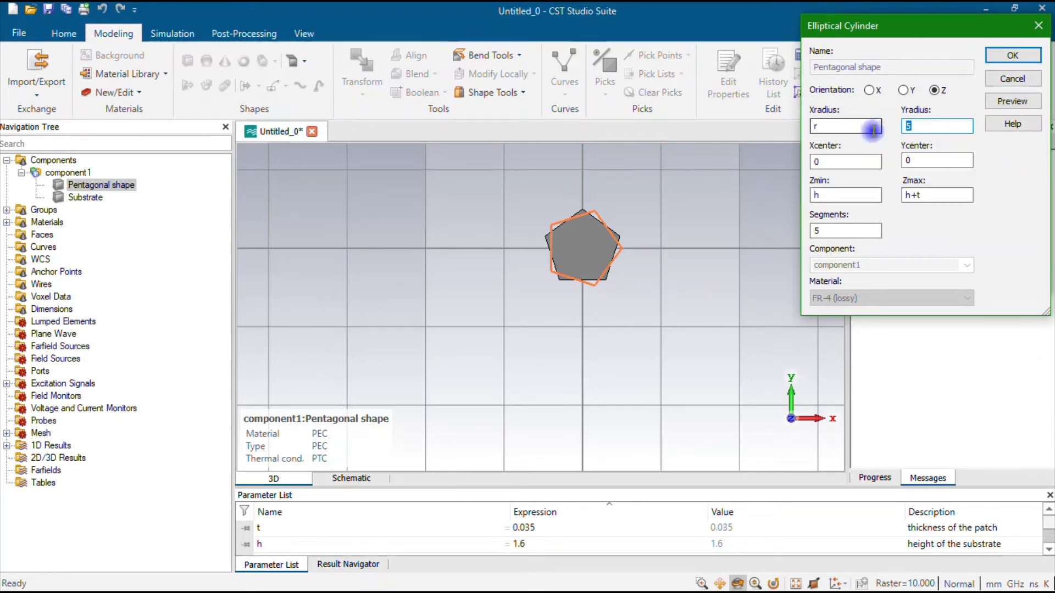
double_click(873, 127)
text(a)
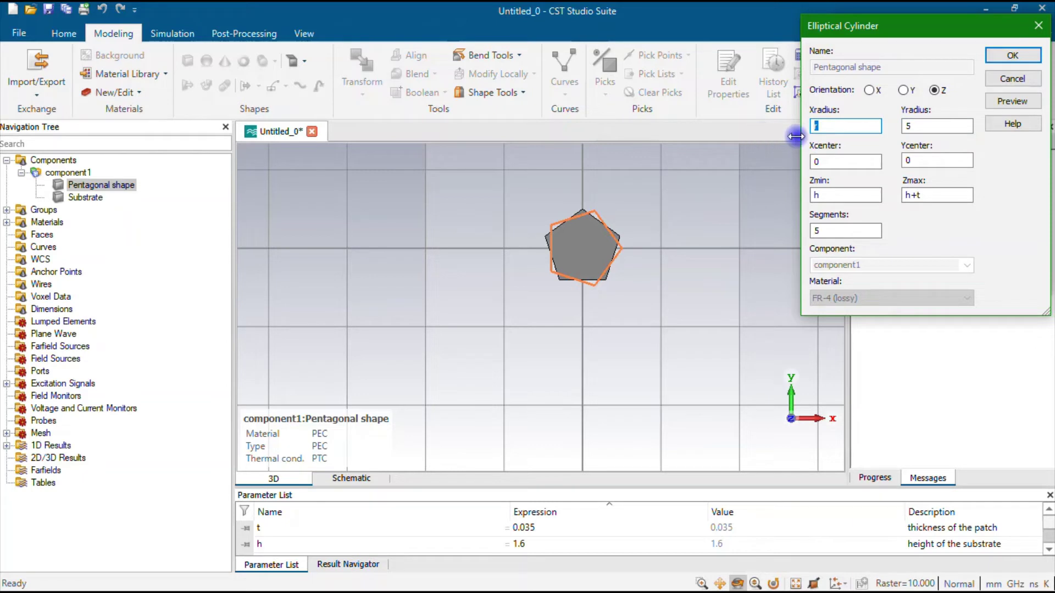
double_click(928, 127)
text(b)
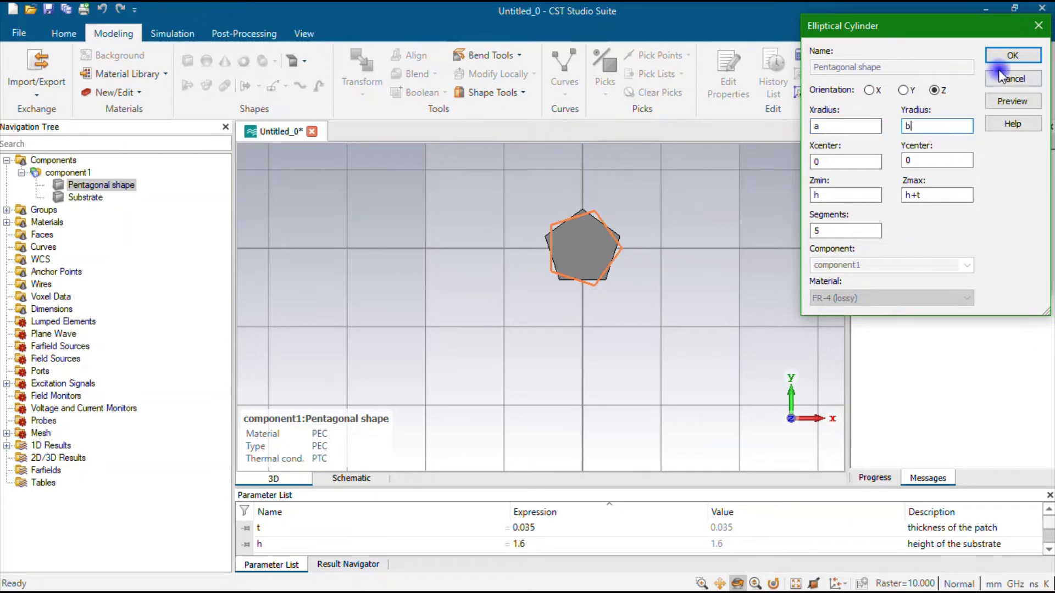
click(1012, 55)
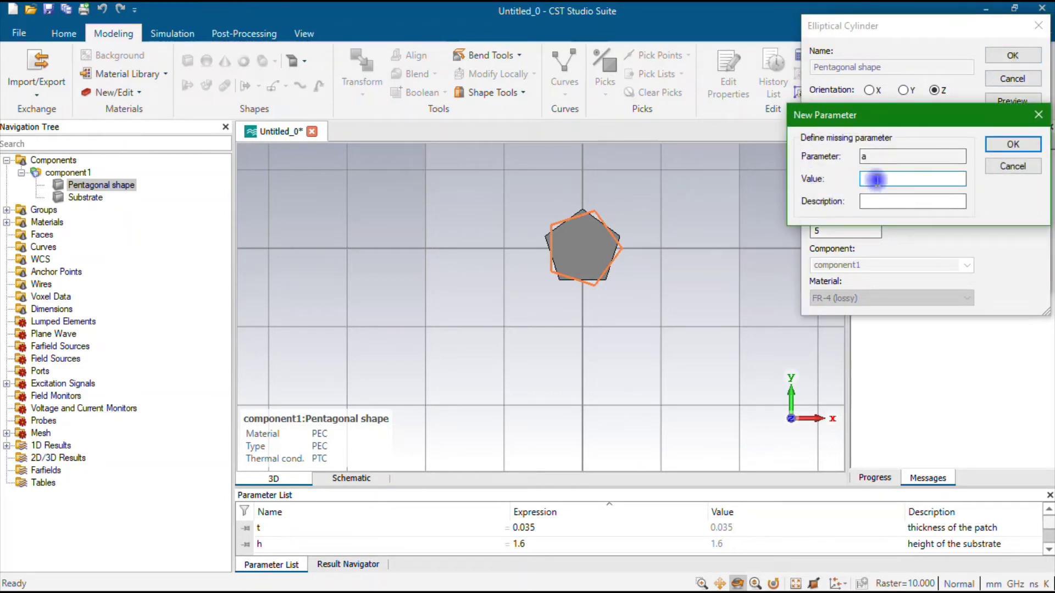
click(1013, 144)
click(1014, 157)
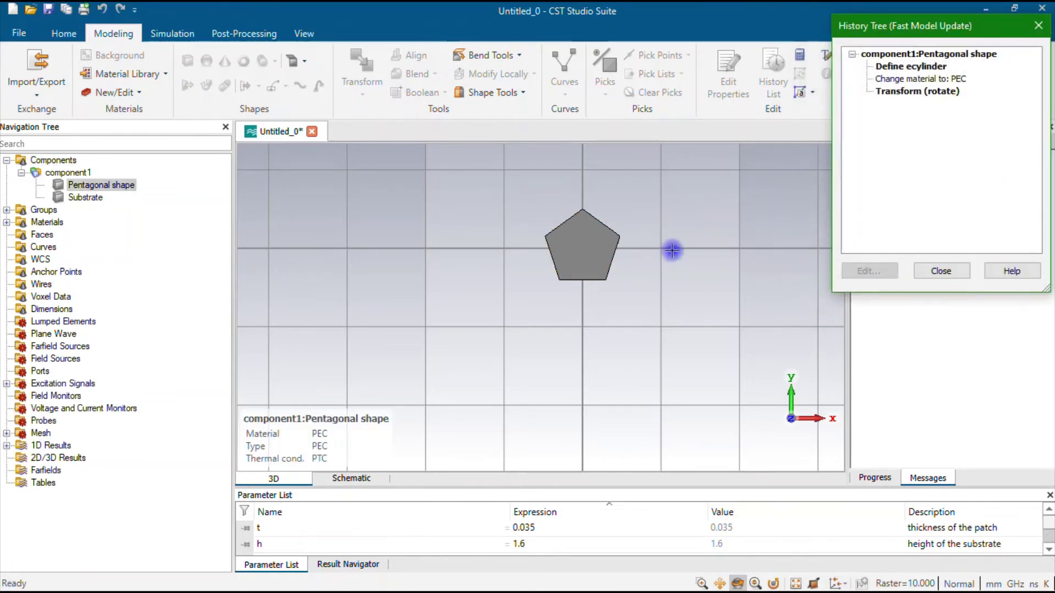
click(941, 271)
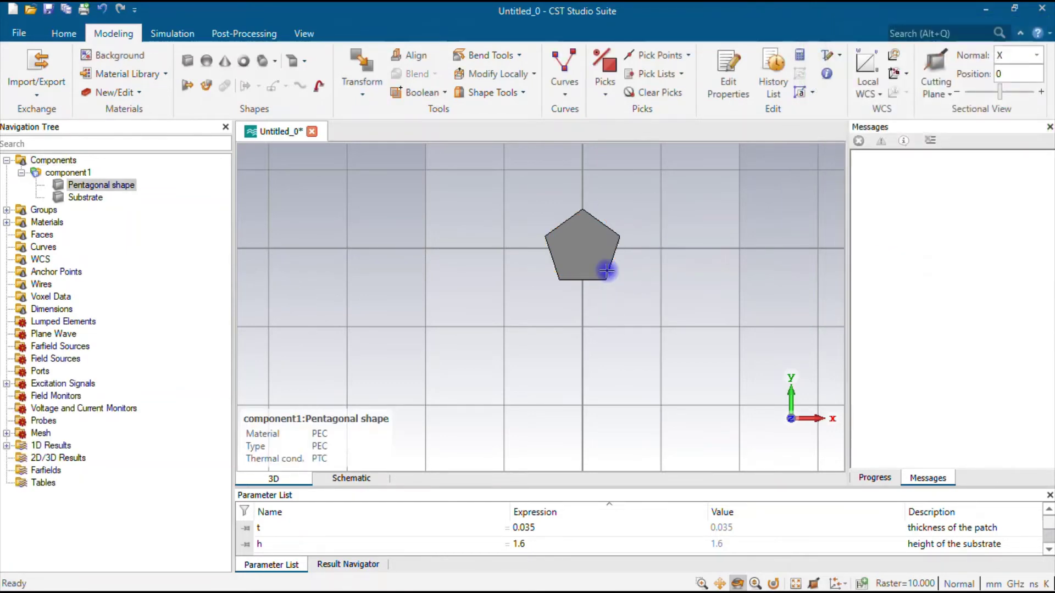
Step: Set parameter a to 8, update the model parametrically and examine the changed patch shape
drag(446, 487, 448, 393)
double_click(524, 486)
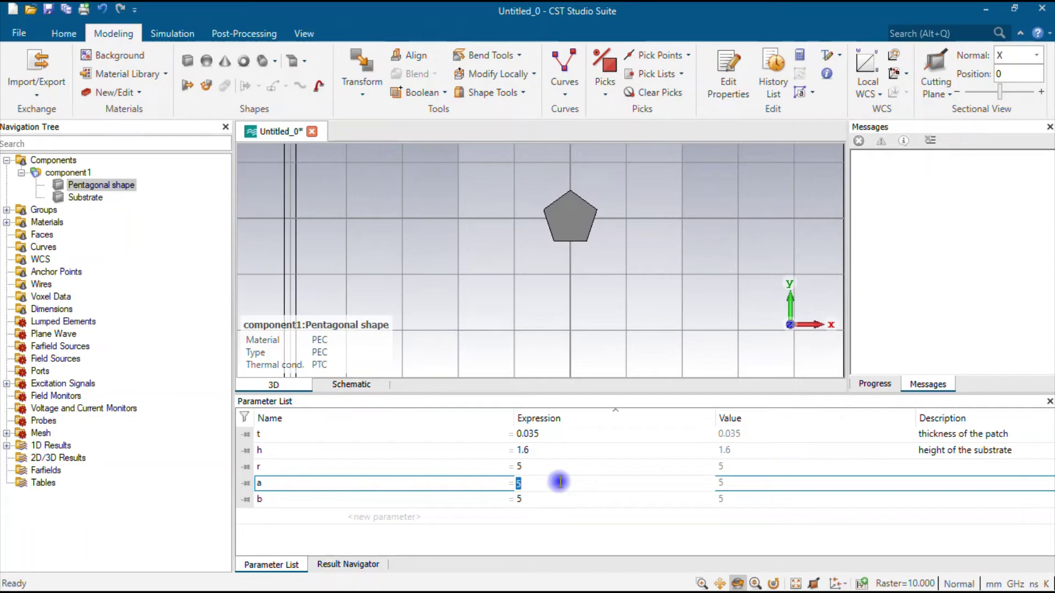
text(8)
key(Return)
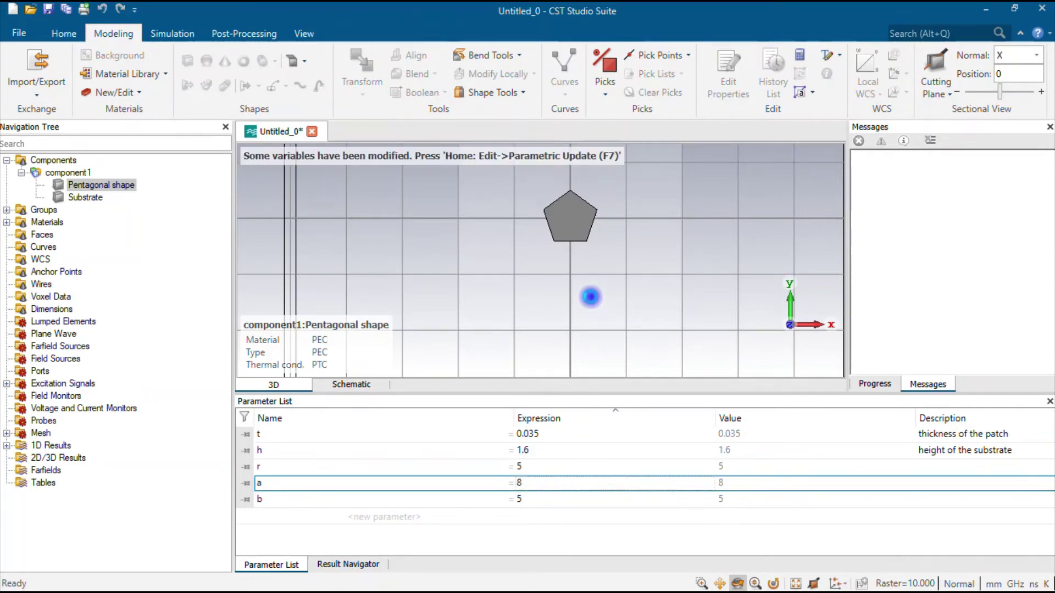
key(F7)
scroll(567, 211, down, 4)
scroll(570, 240, up, 7)
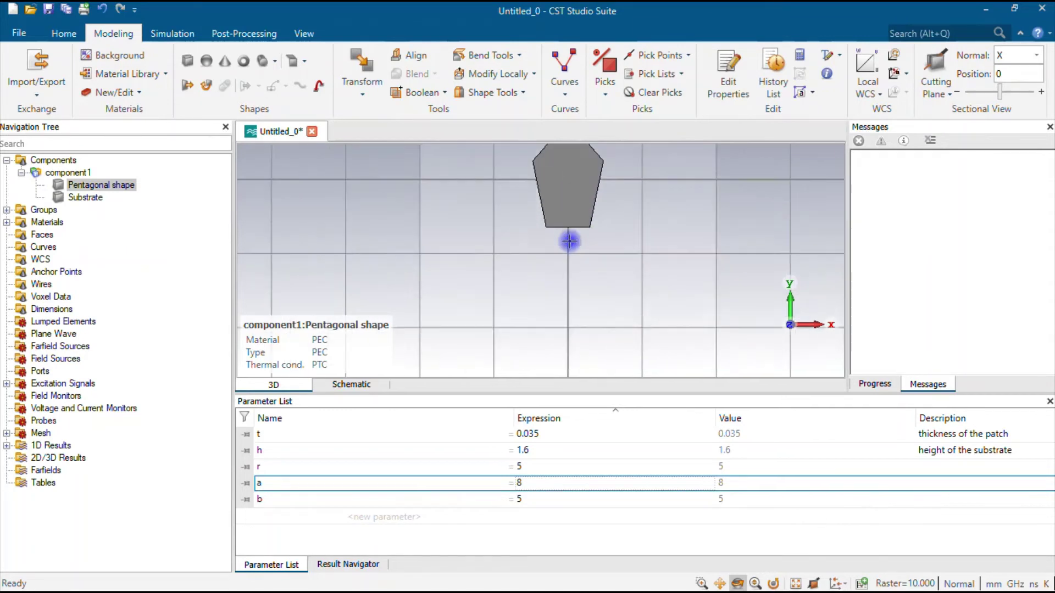
scroll(586, 340, down, 6)
scroll(579, 250, up, 5)
scroll(602, 341, up, 3)
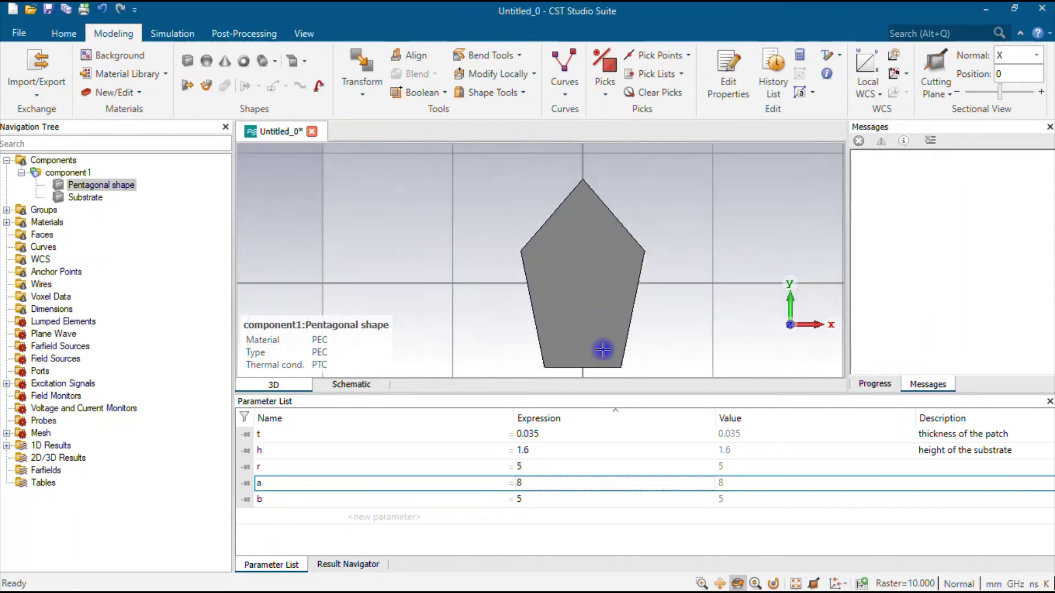
scroll(602, 346, down, 3)
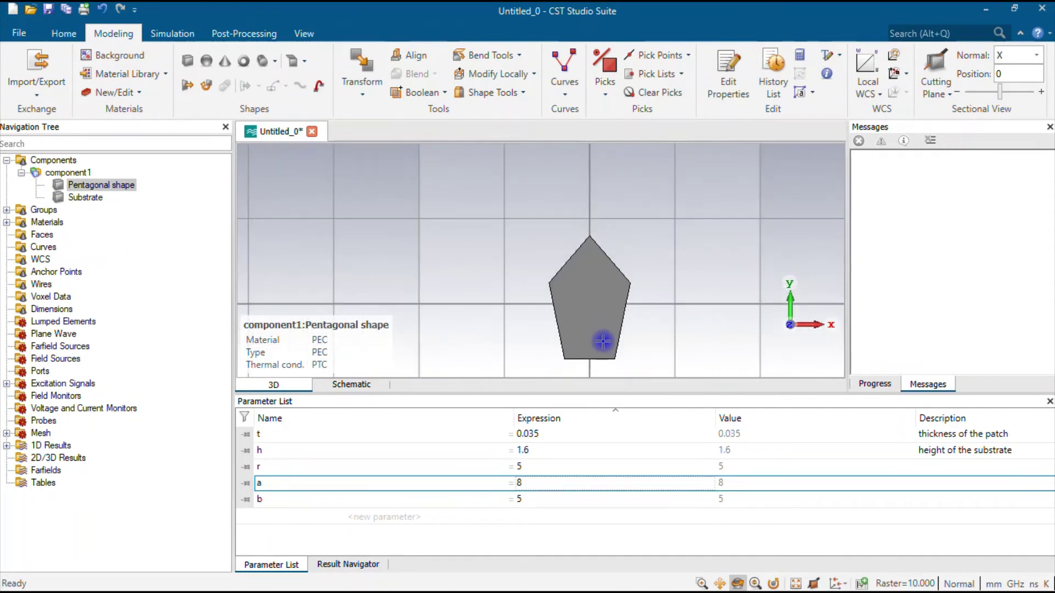
Step: Set parameter b to 10 and update the model parametrically
double_click(530, 501)
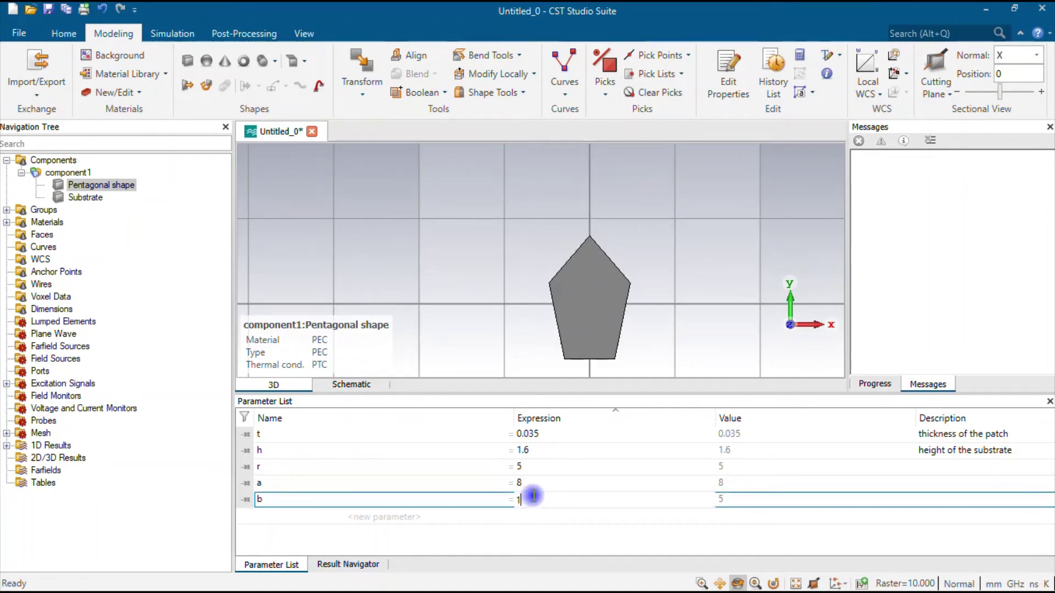
key(Return)
key(F7)
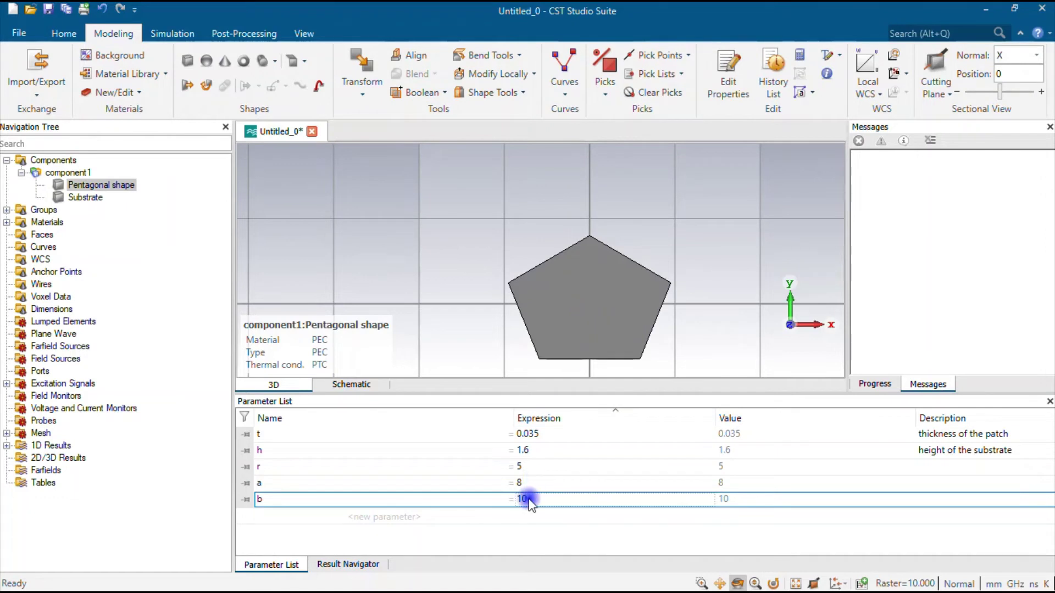
Step: Set parameter a to 10, update the model and check the patch's size against the whole substrate
double_click(531, 483)
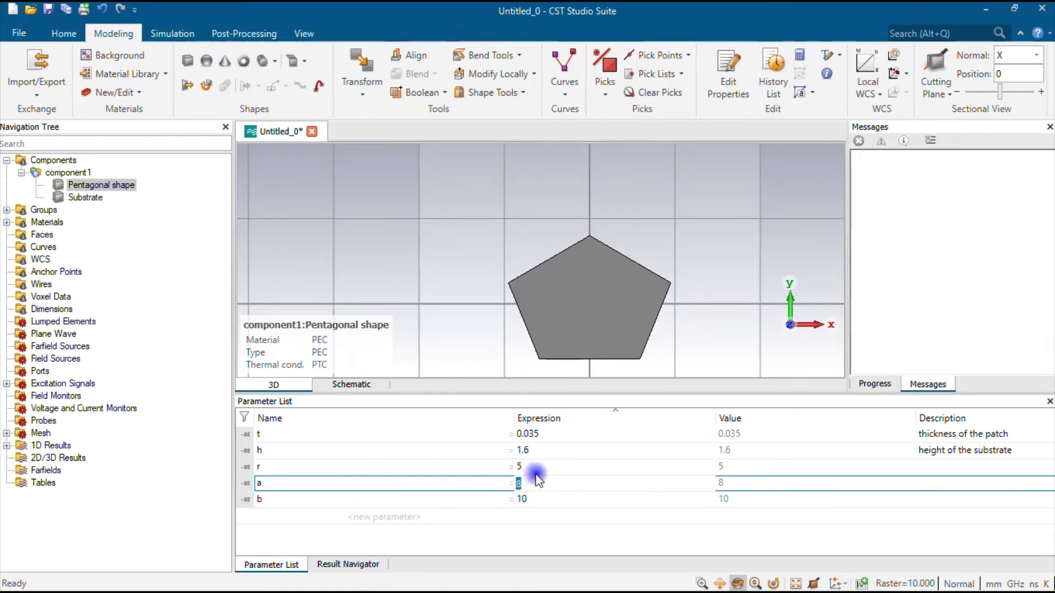
text(10)
key(Return)
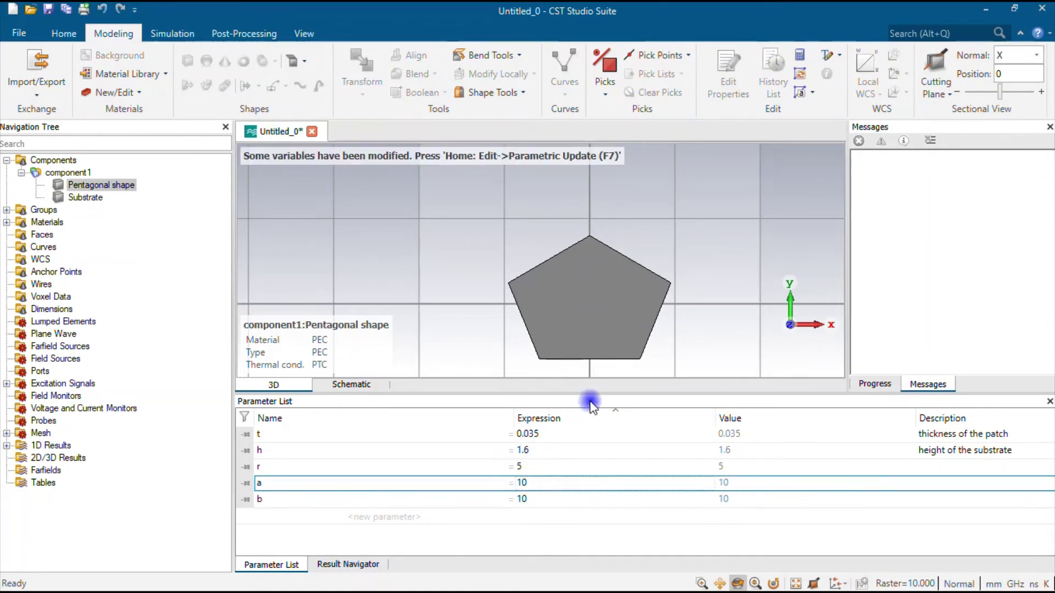
key(F7)
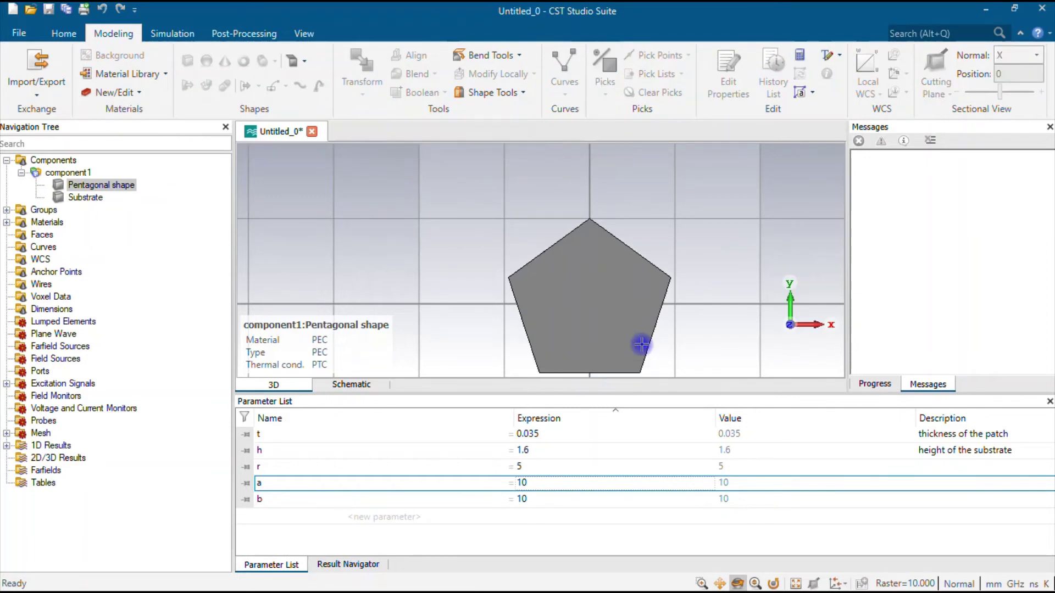
click(66, 160)
scroll(604, 333, up, 3)
scroll(604, 353, down, 5)
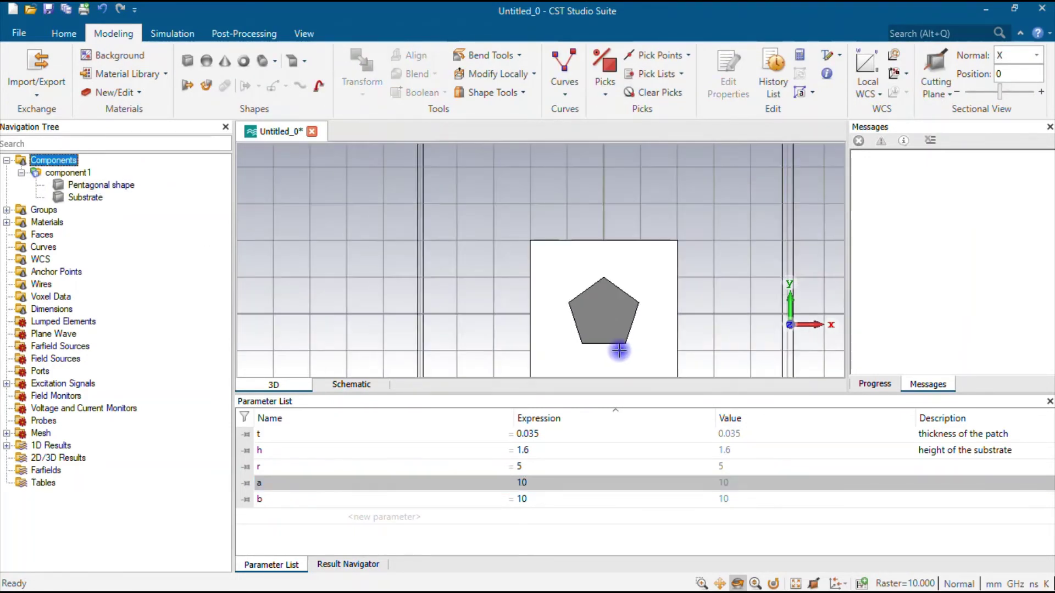
scroll(604, 274, up, 2)
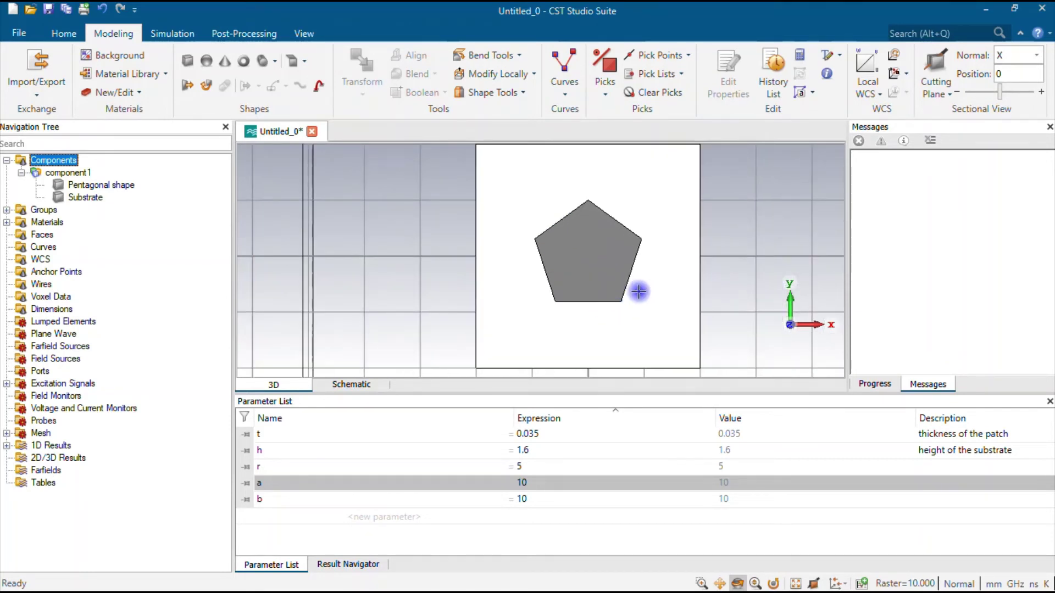
Step: Add a distance dimension to the pentagon's upper-right edge
click(304, 33)
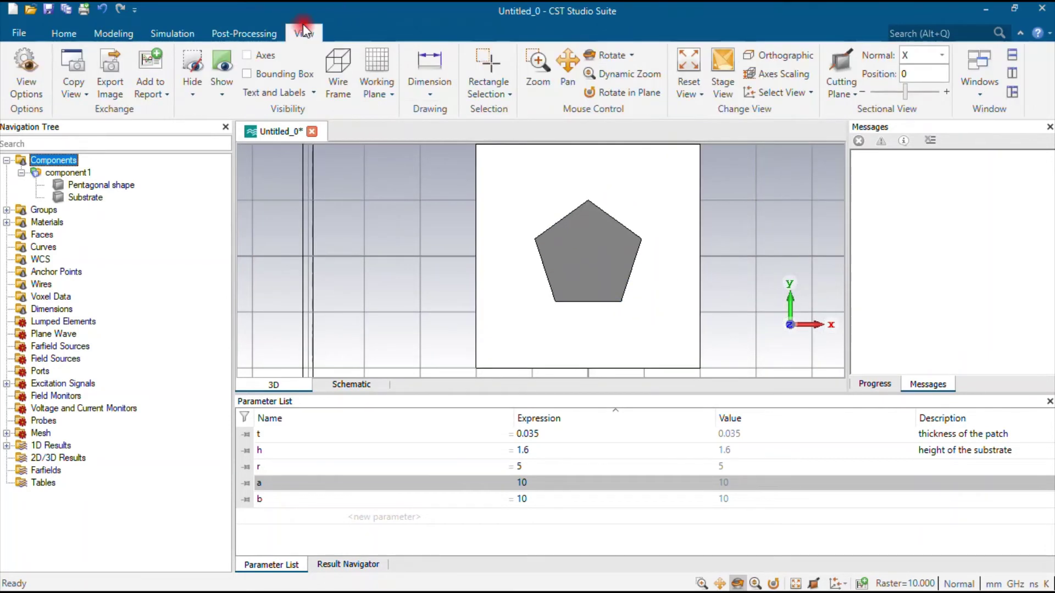
click(429, 82)
click(451, 112)
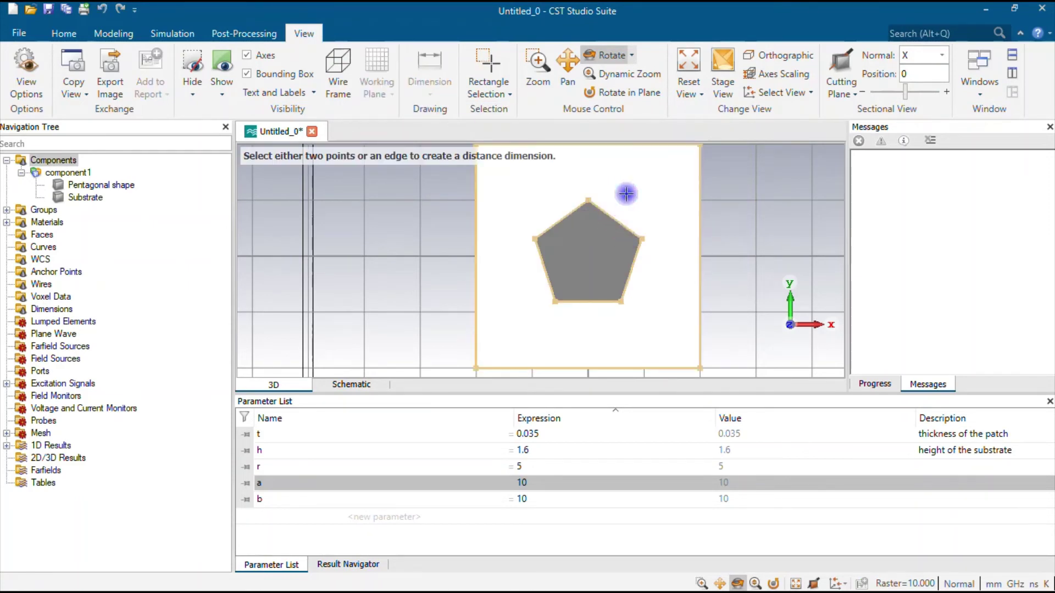
click(606, 214)
click(628, 194)
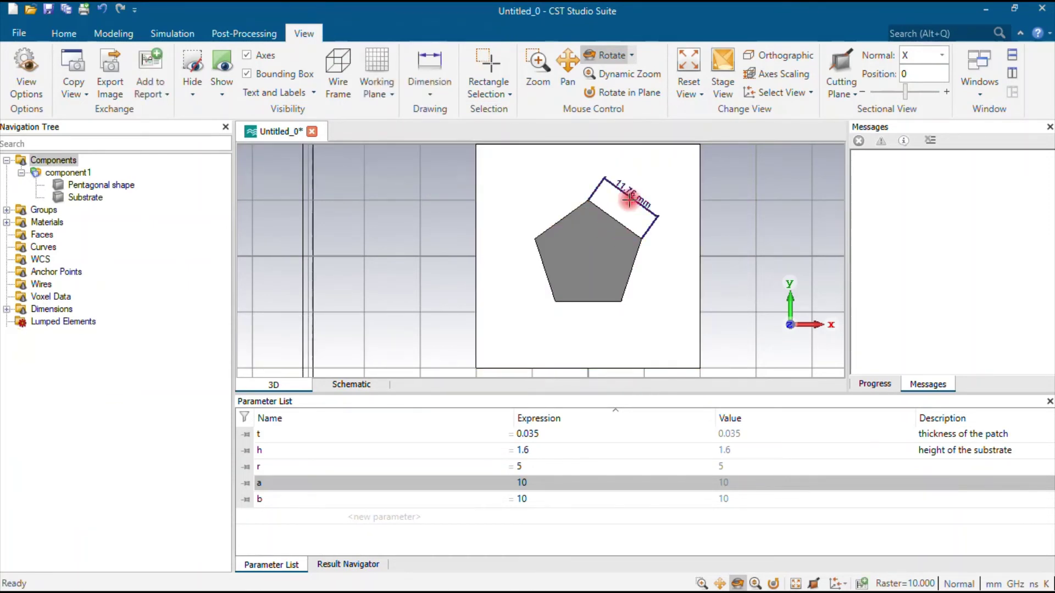
Step: Add distance dimensions to the pentagon's lower-right edge and its bottom edge
click(429, 88)
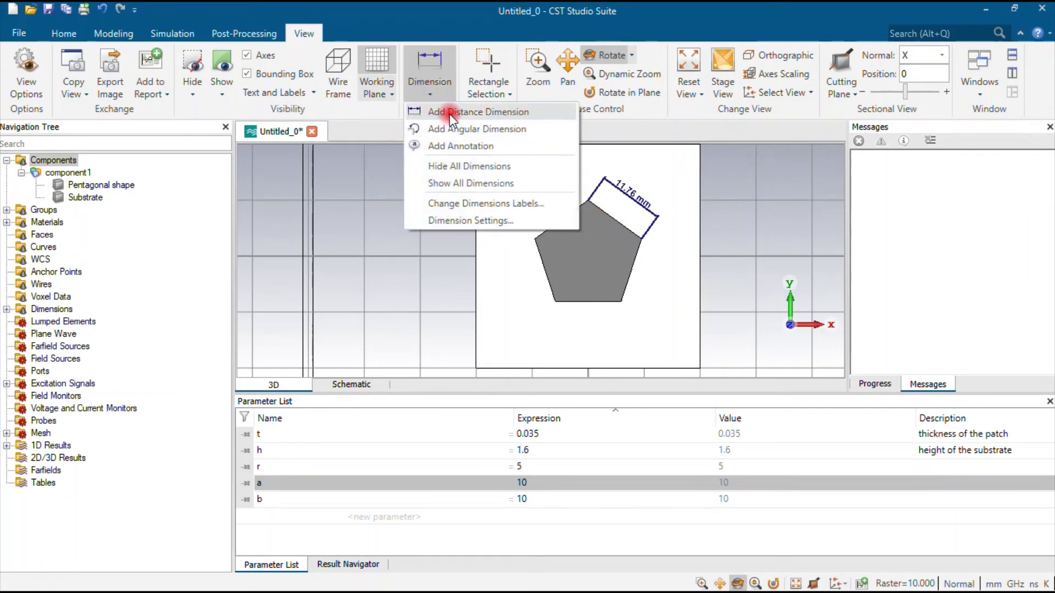
click(426, 112)
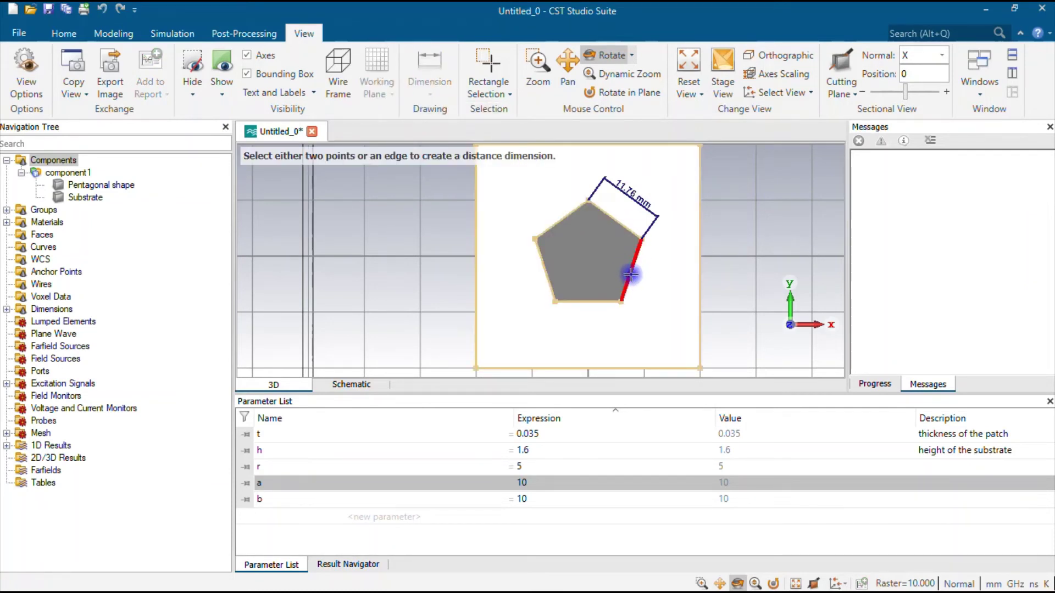
click(631, 274)
click(641, 287)
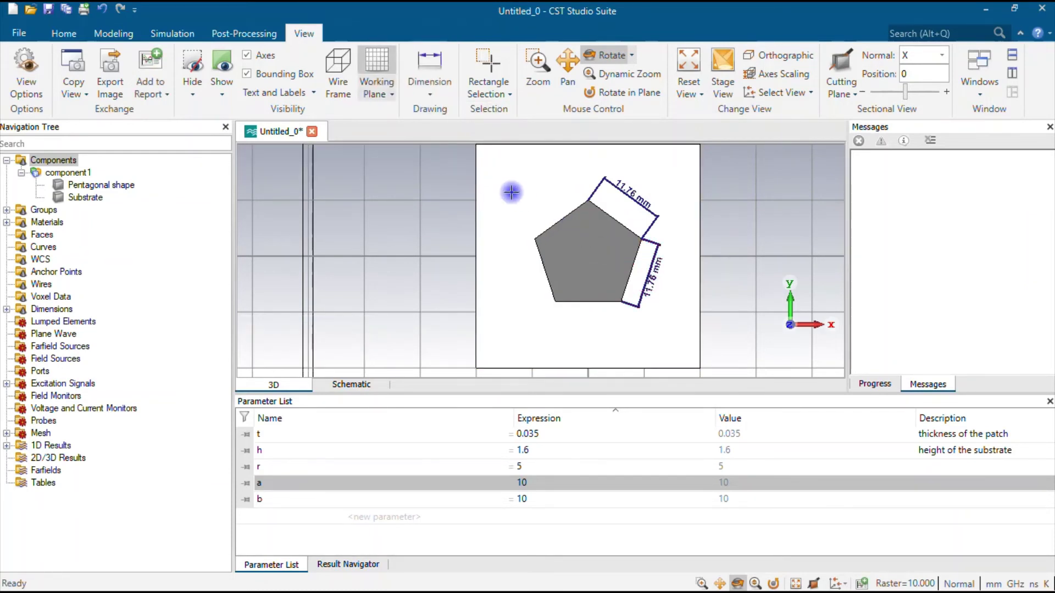
click(432, 88)
click(419, 107)
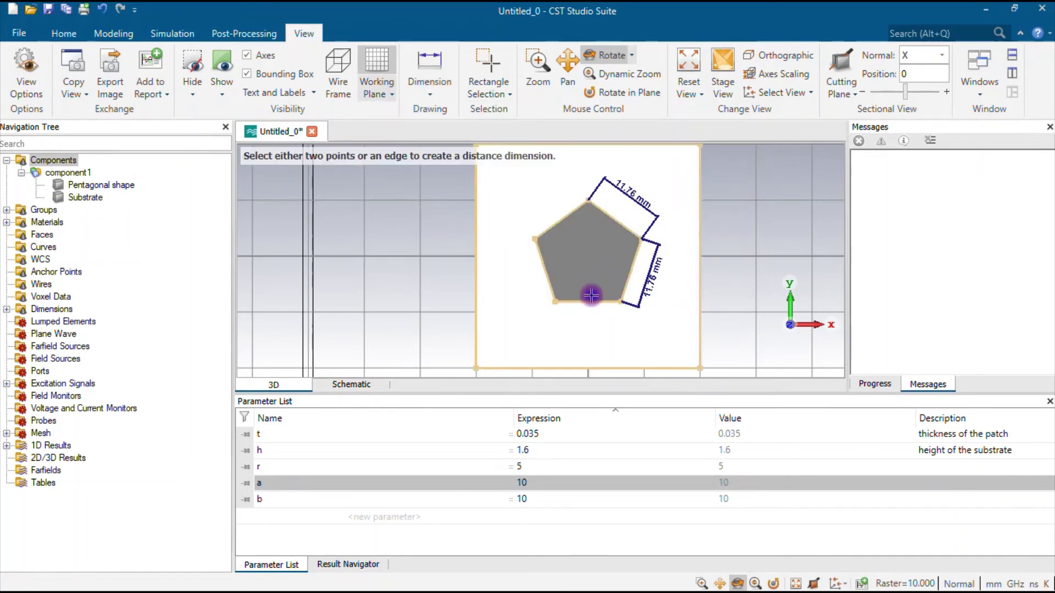
click(591, 299)
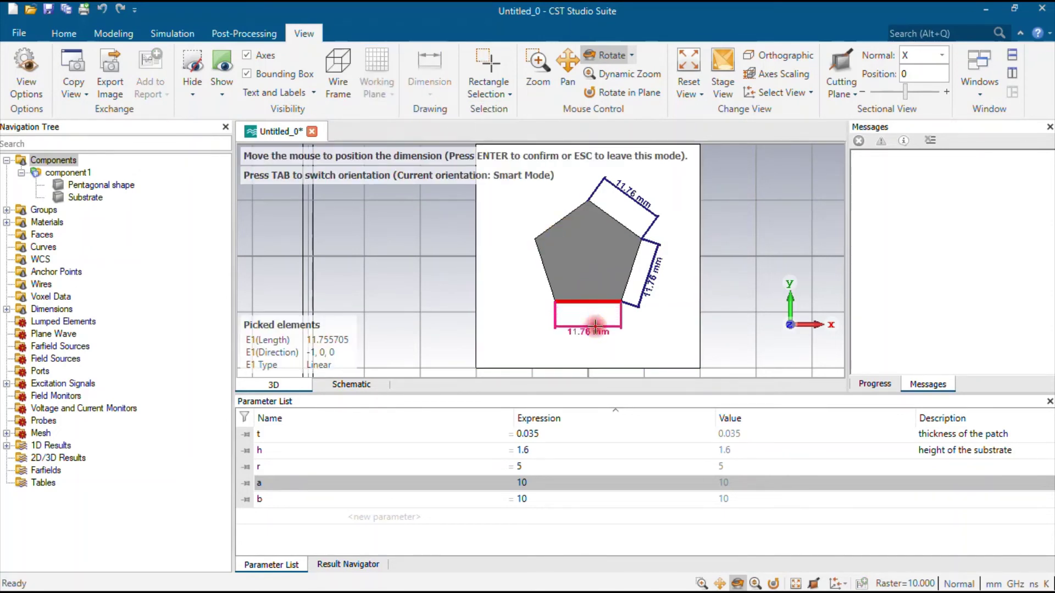
click(595, 327)
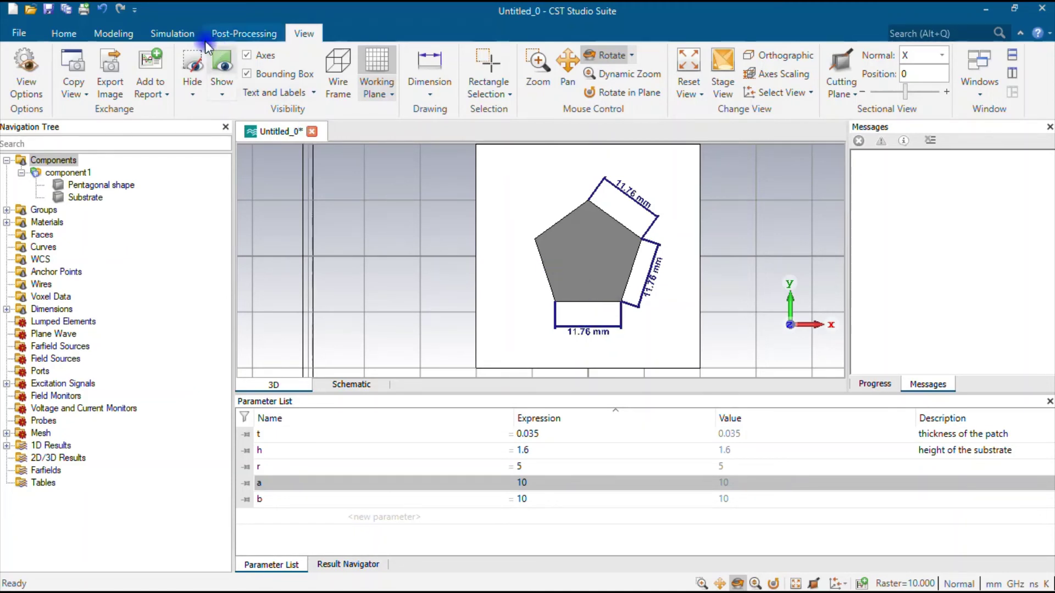
Step: Draw a feed-line brick from X -2, Y -8 on the pentagon's bottom edge to X 2, Y -20 on the substrate's lower edge
click(114, 34)
click(193, 61)
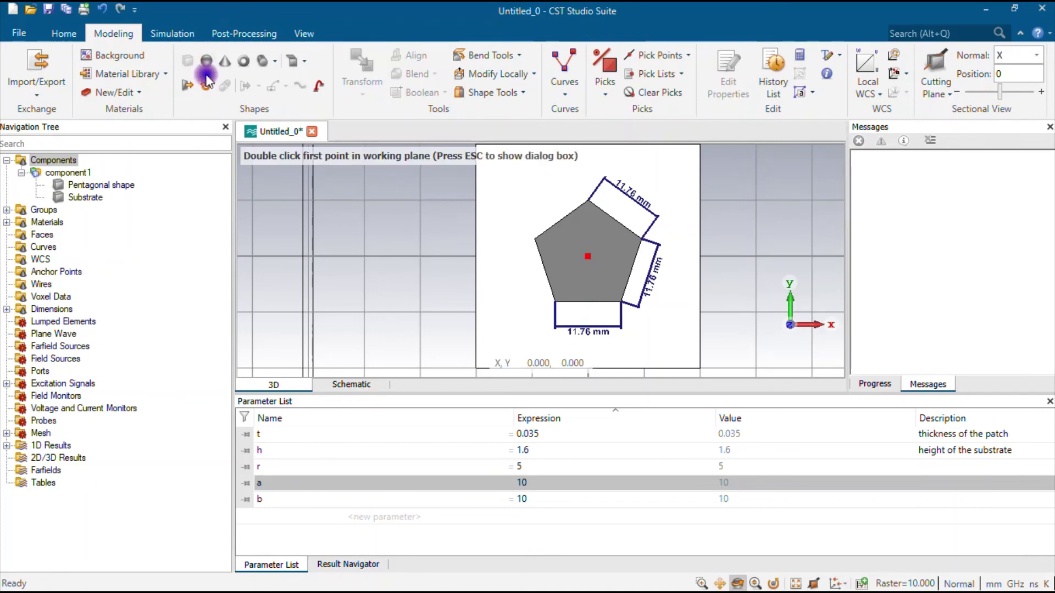
scroll(566, 316, up, 3)
scroll(636, 240, down, 3)
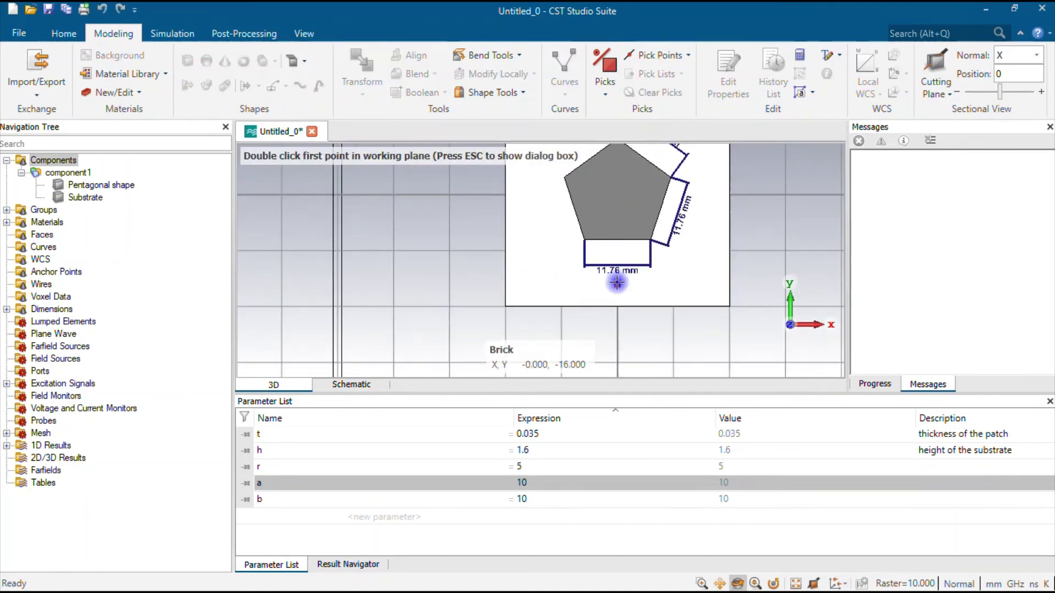
scroll(617, 282, up, 2)
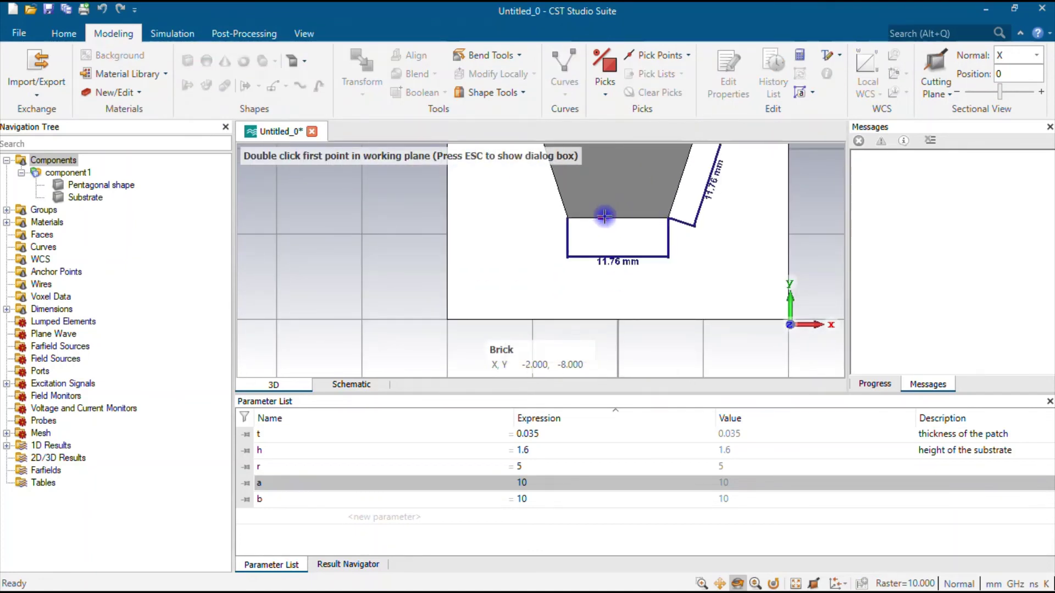
double_click(605, 216)
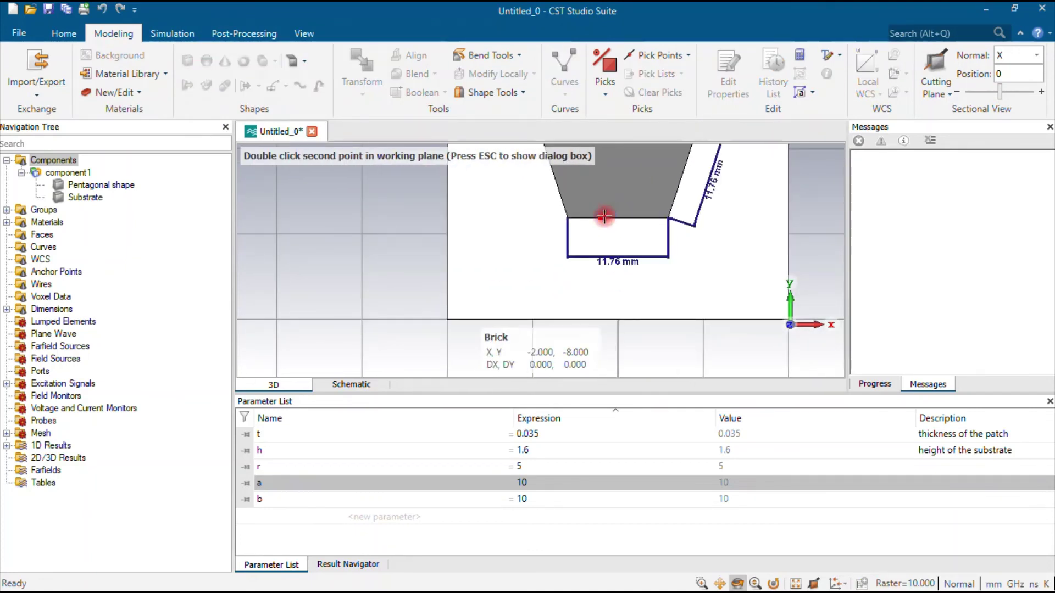
double_click(631, 321)
double_click(631, 321)
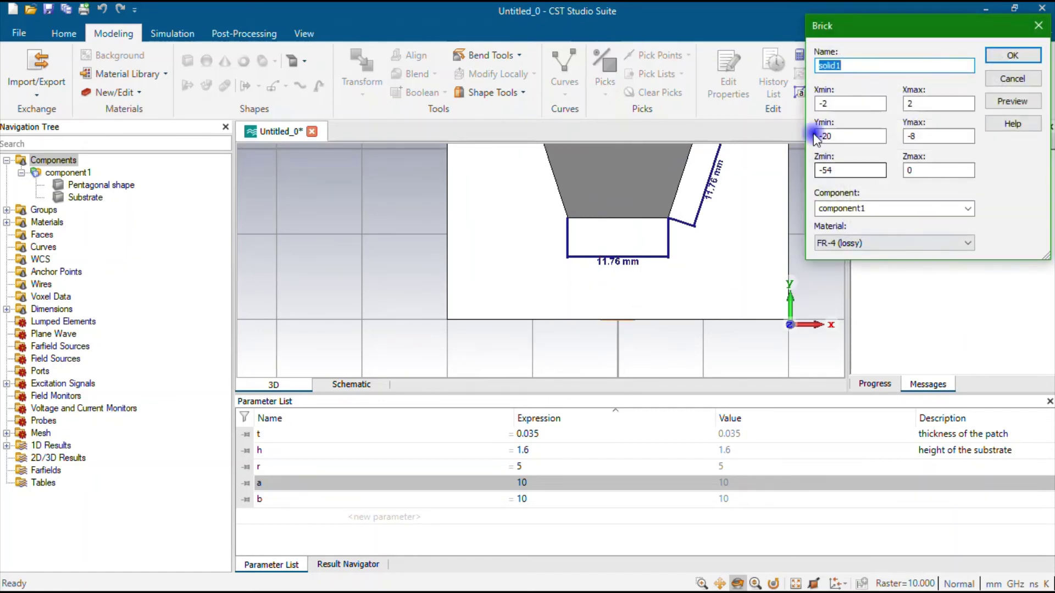
Step: Create the feed-line brick in PEC with X from -1.5 to 1.5 and Z from h to h+t, previewing it first
click(845, 108)
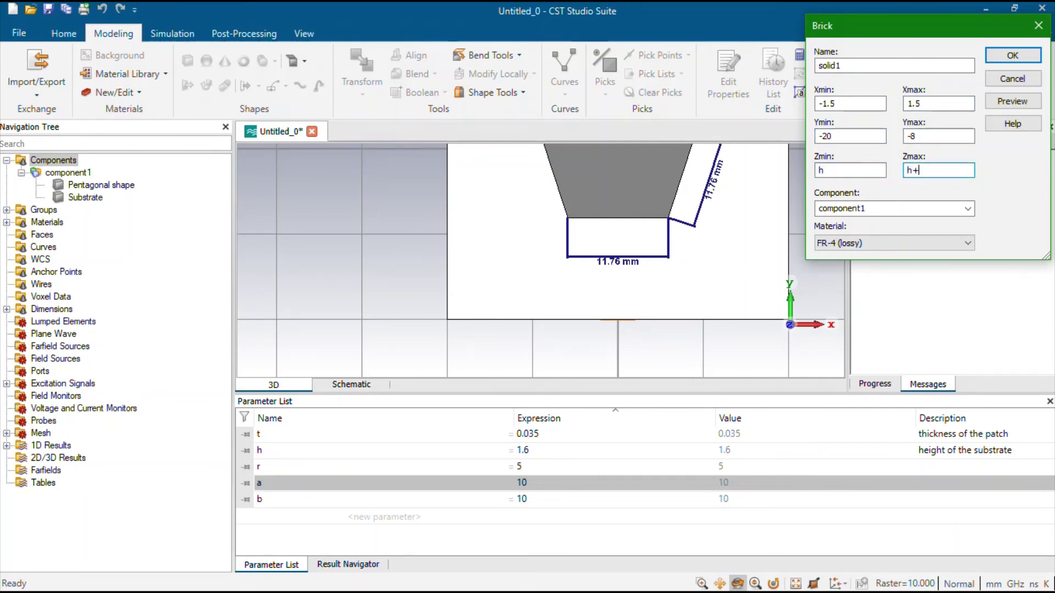
click(945, 244)
click(896, 288)
click(1012, 101)
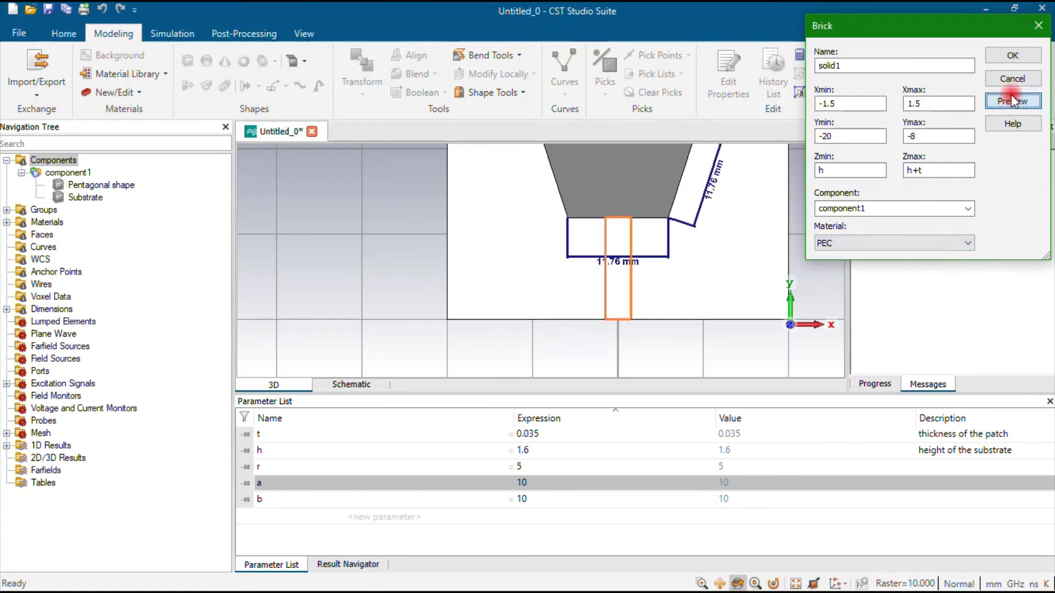
click(1024, 59)
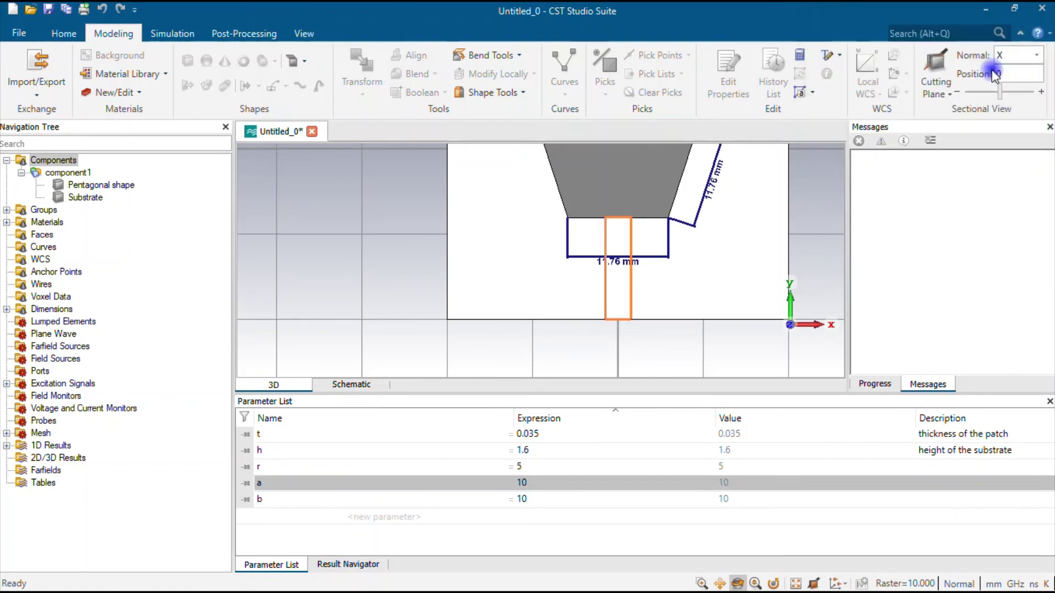
Step: Unite the feed line with the pentagonal patch using Boolean Add and check the combined shape on the substrate
click(625, 241)
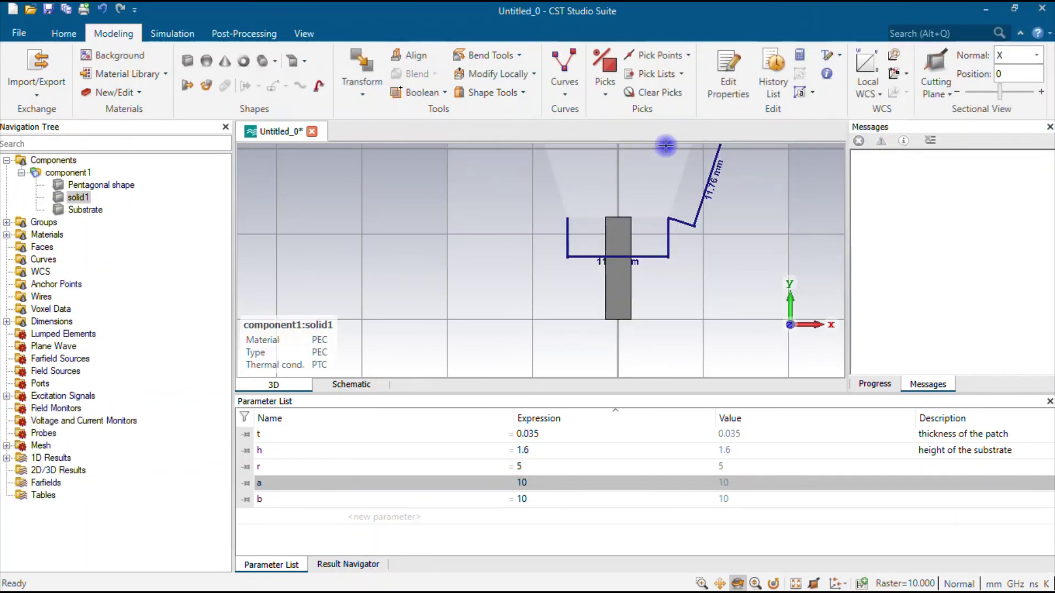
shift+click(650, 180)
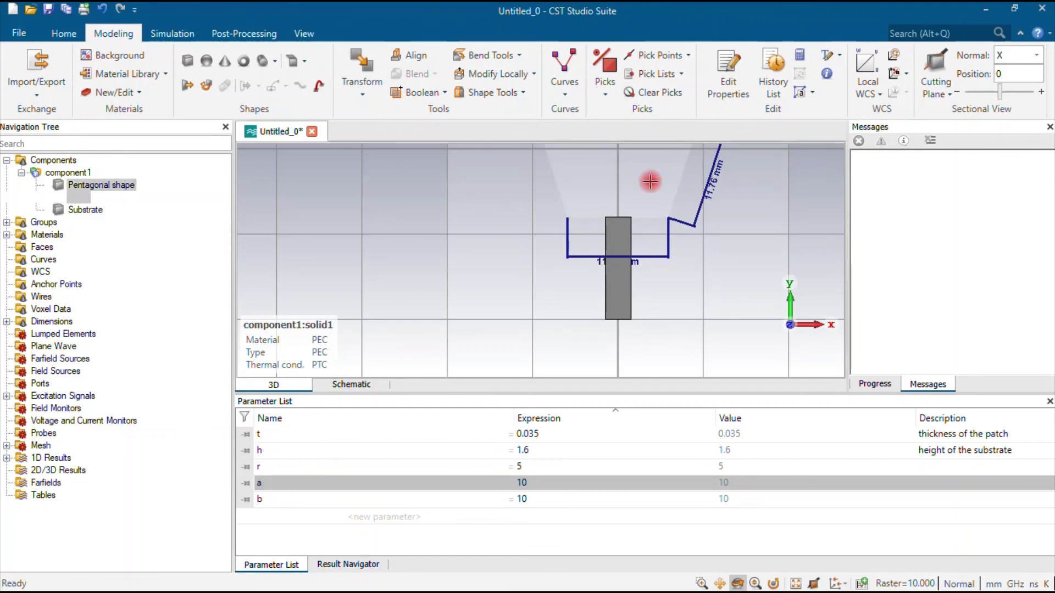
click(421, 94)
click(73, 159)
scroll(612, 287, down, 3)
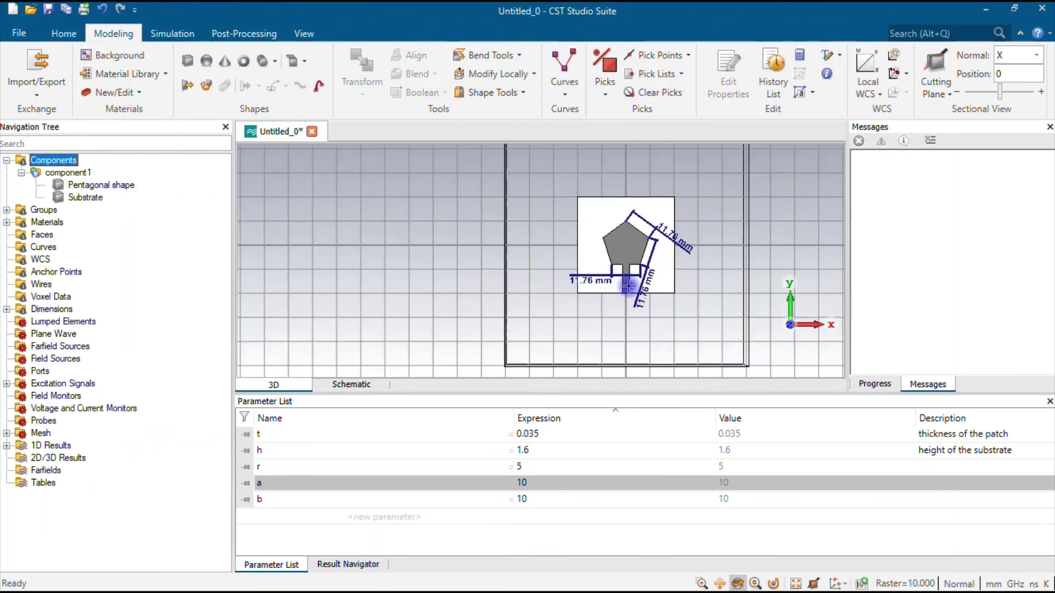
scroll(652, 304, up, 2)
scroll(633, 235, up, 2)
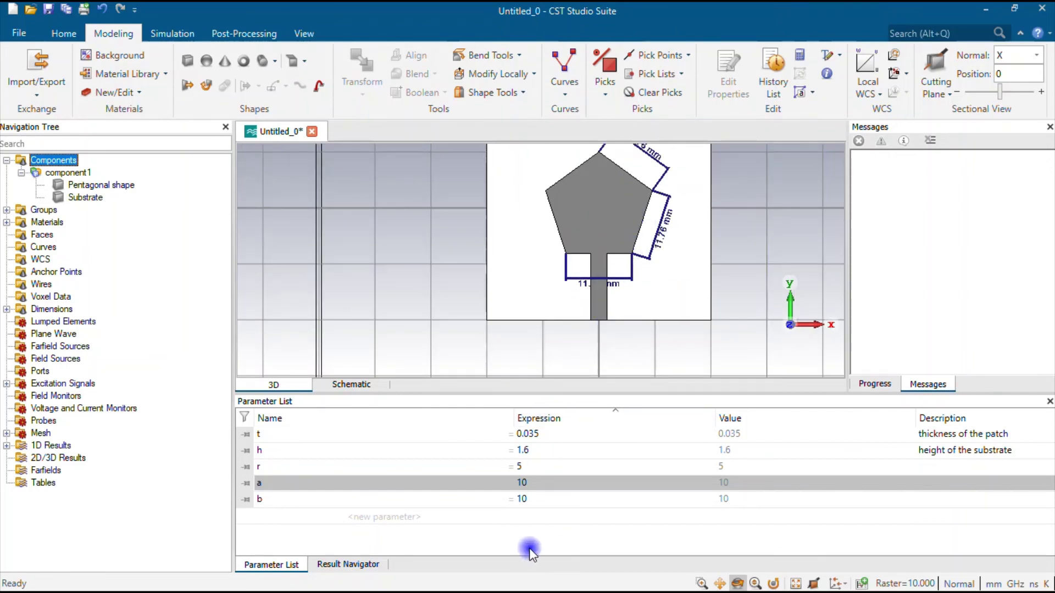
scroll(626, 250, down, 3)
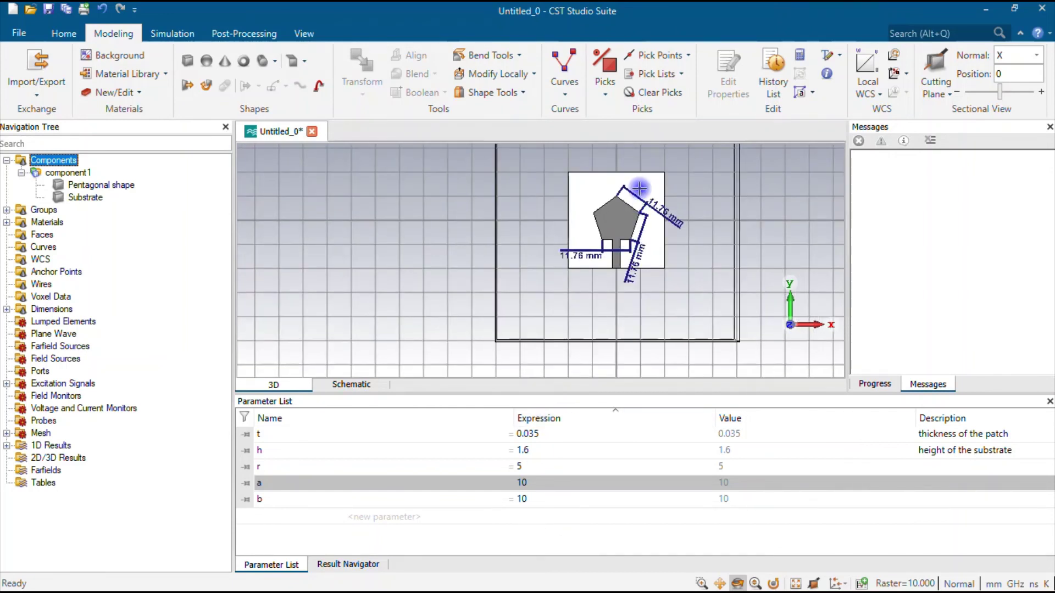